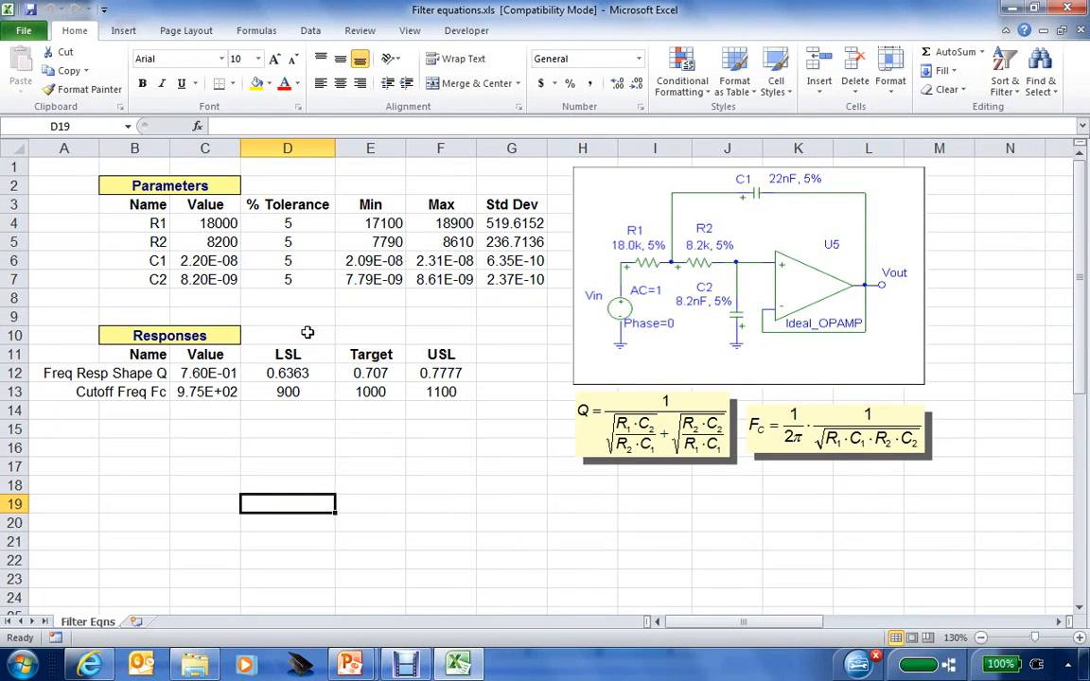
pyautogui.click(215, 227)
pyautogui.click(218, 243)
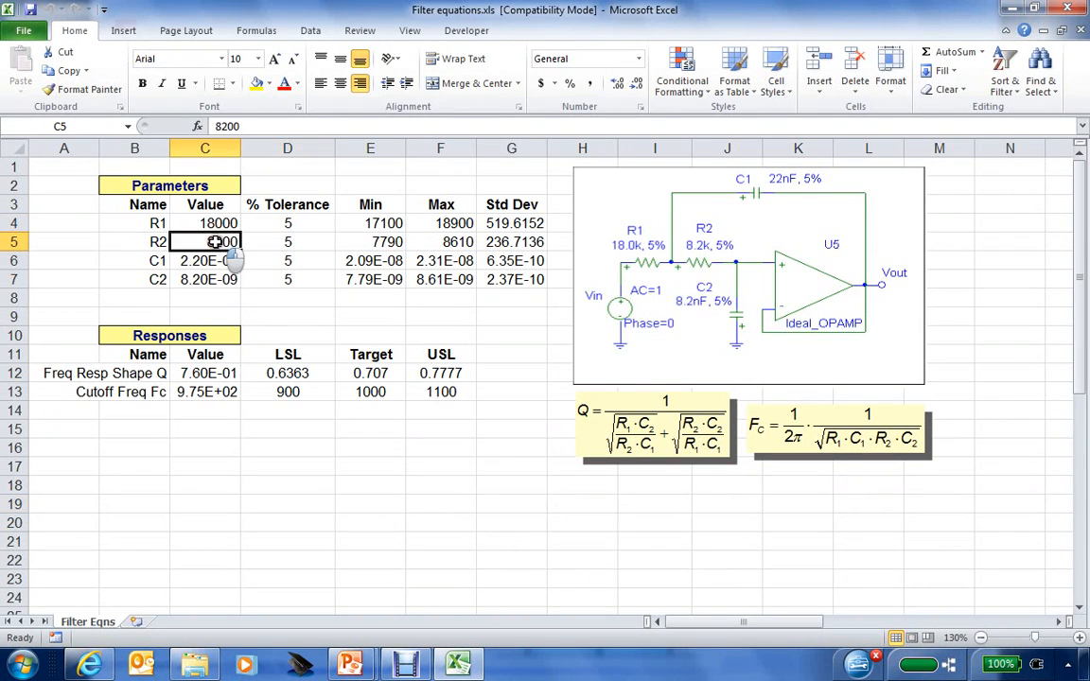
pyautogui.click(222, 259)
pyautogui.click(207, 282)
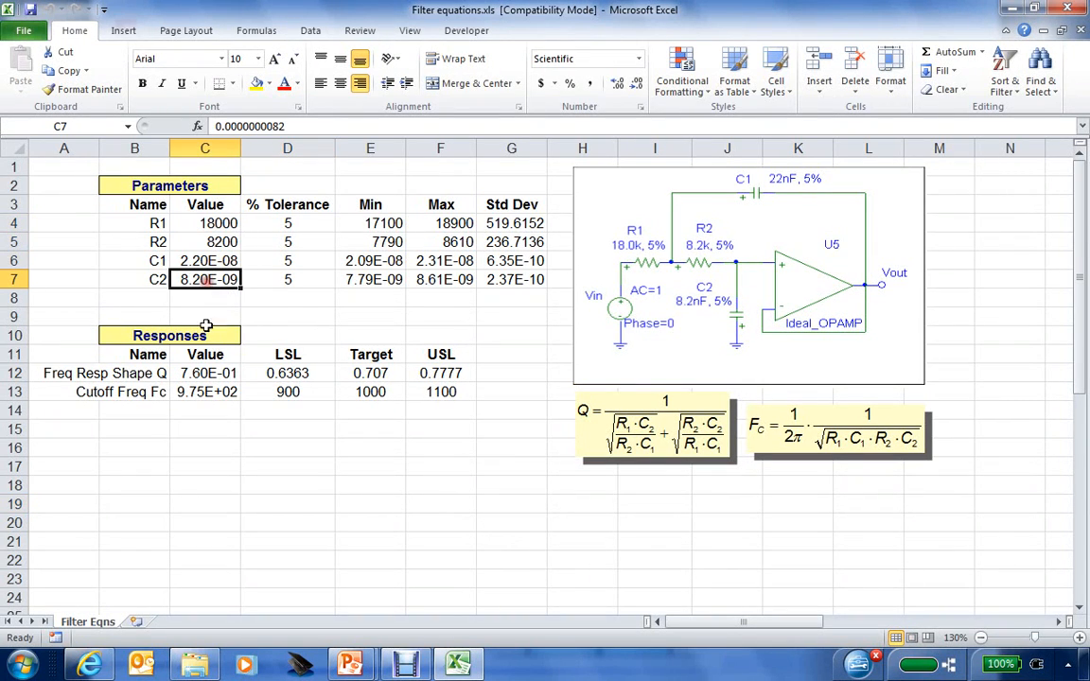
pyautogui.click(205, 373)
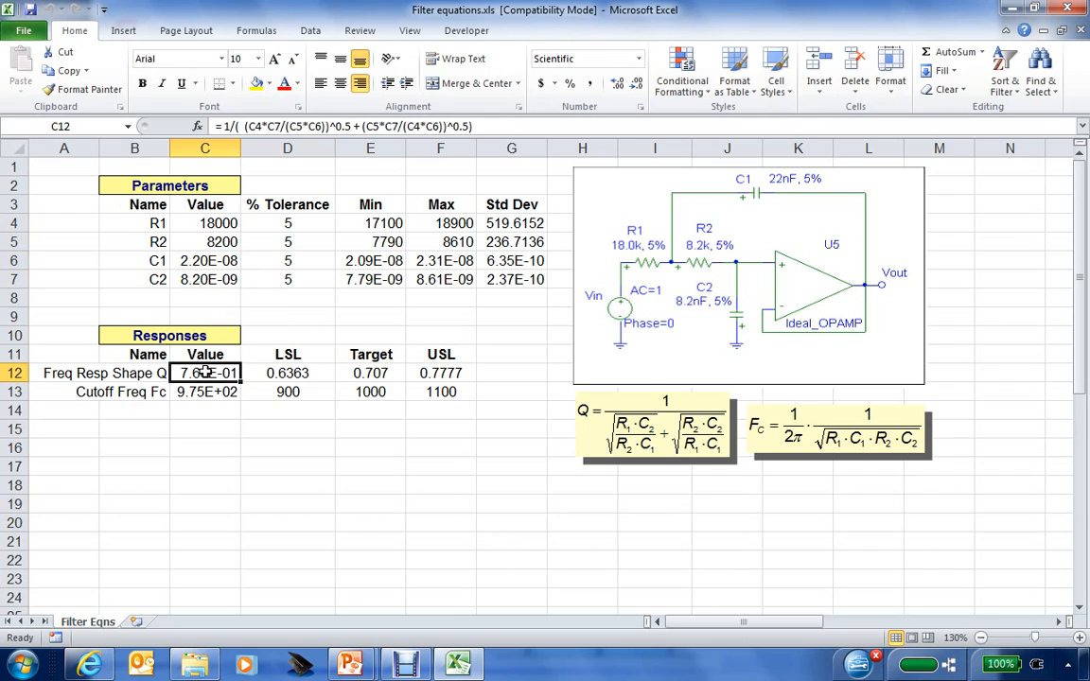
pyautogui.click(204, 392)
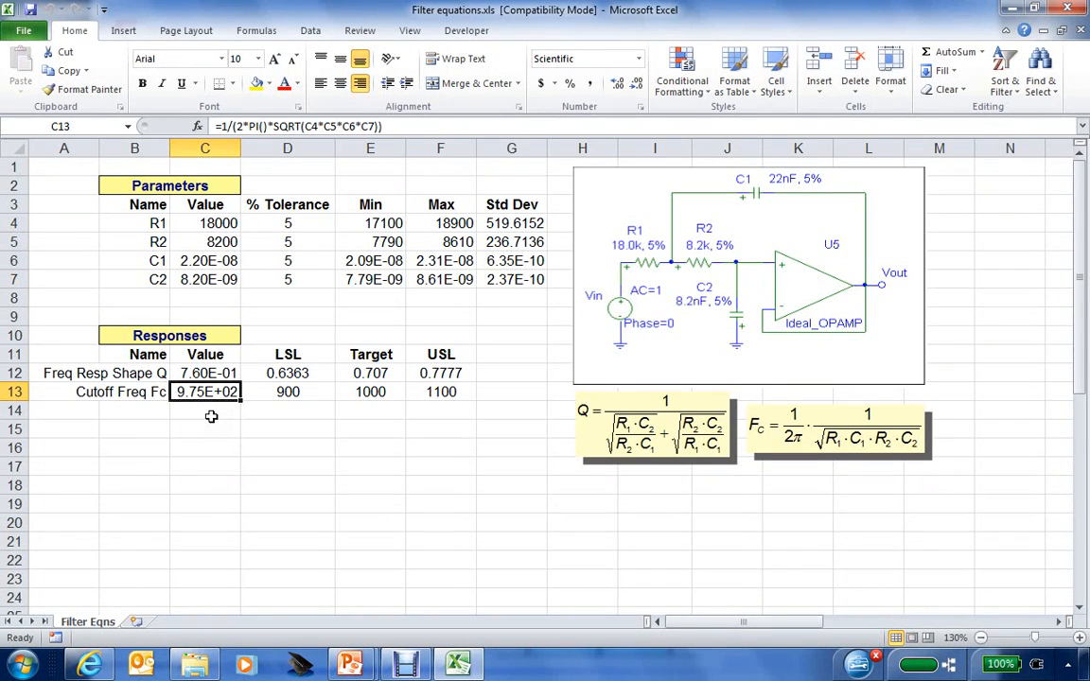
pyautogui.click(288, 222)
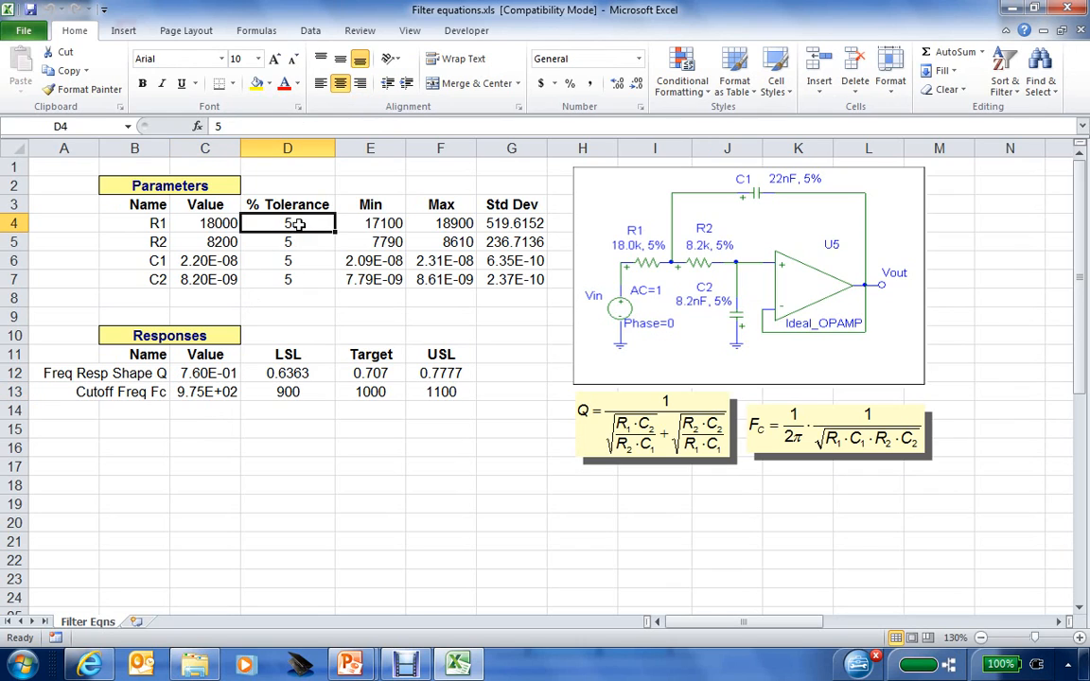
pyautogui.click(376, 222)
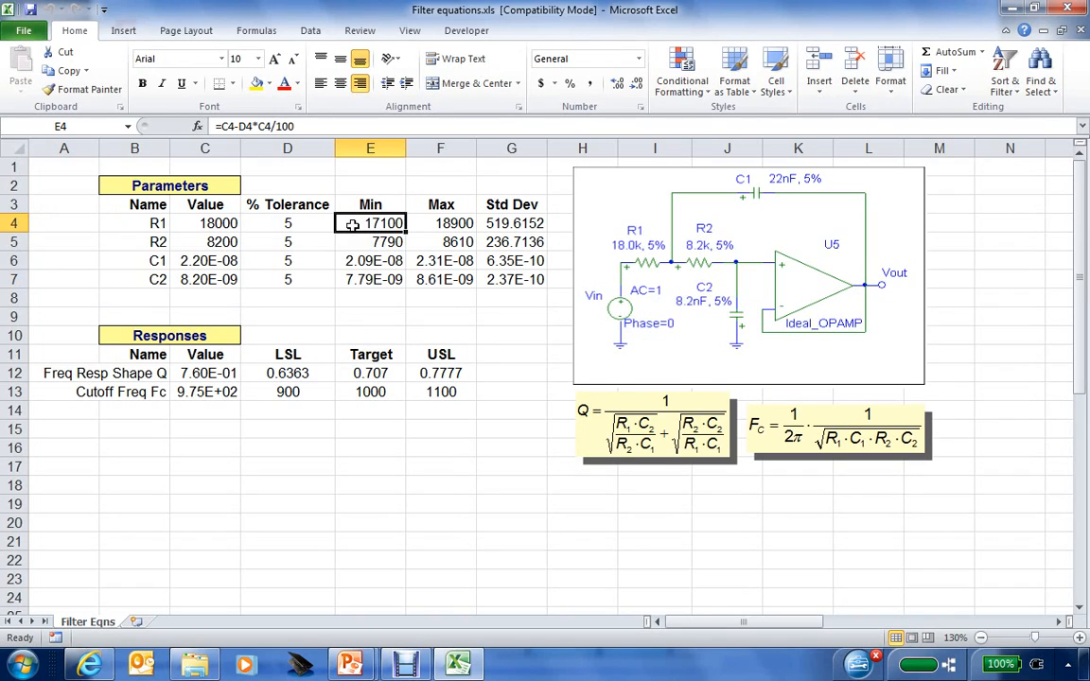
pyautogui.click(356, 243)
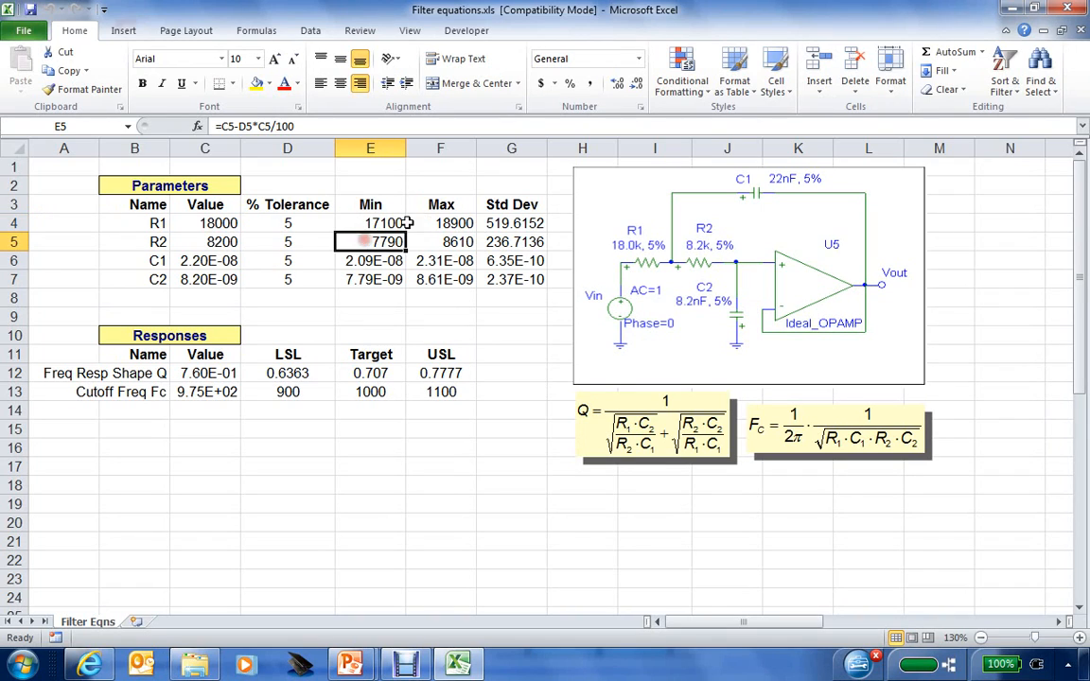
pyautogui.click(420, 224)
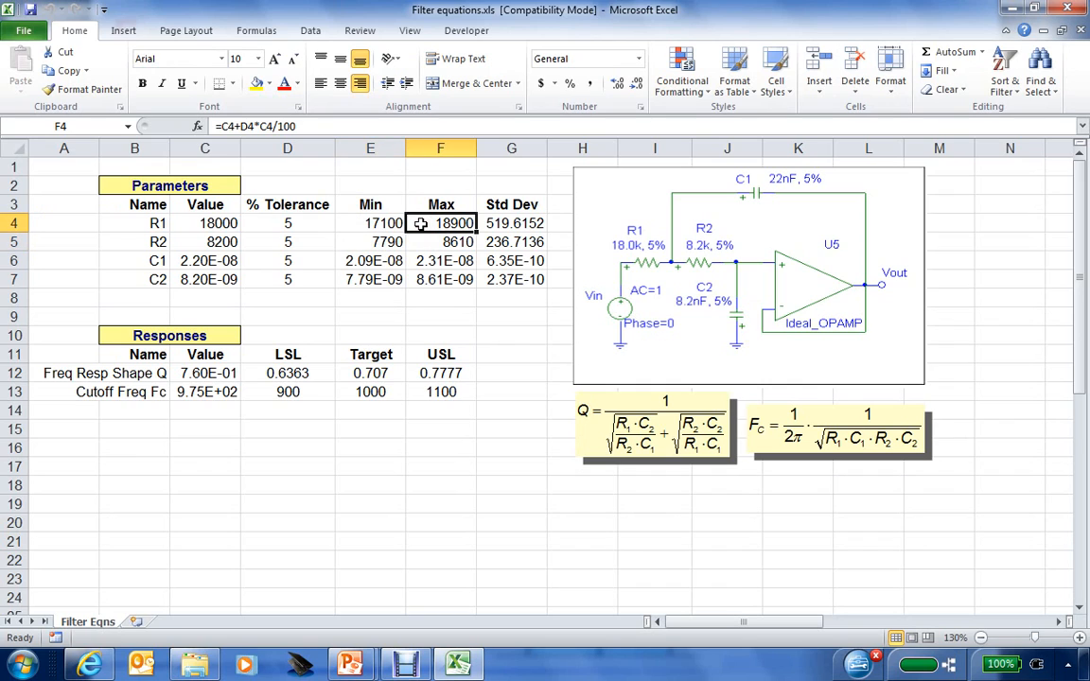
pyautogui.click(503, 224)
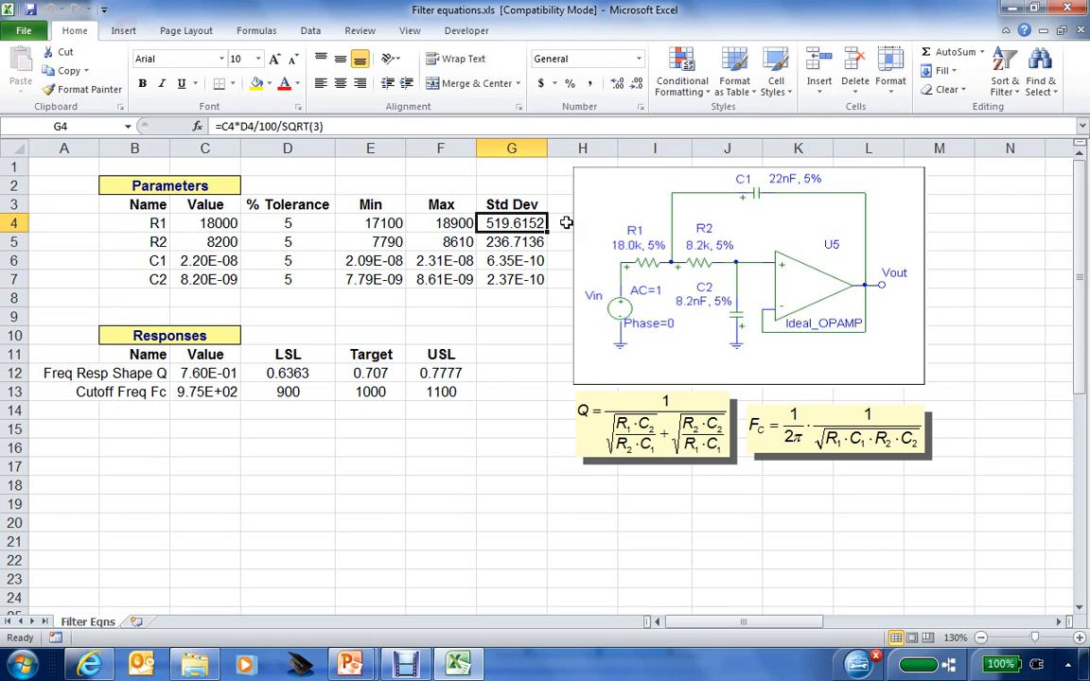
pyautogui.click(526, 242)
pyautogui.click(520, 260)
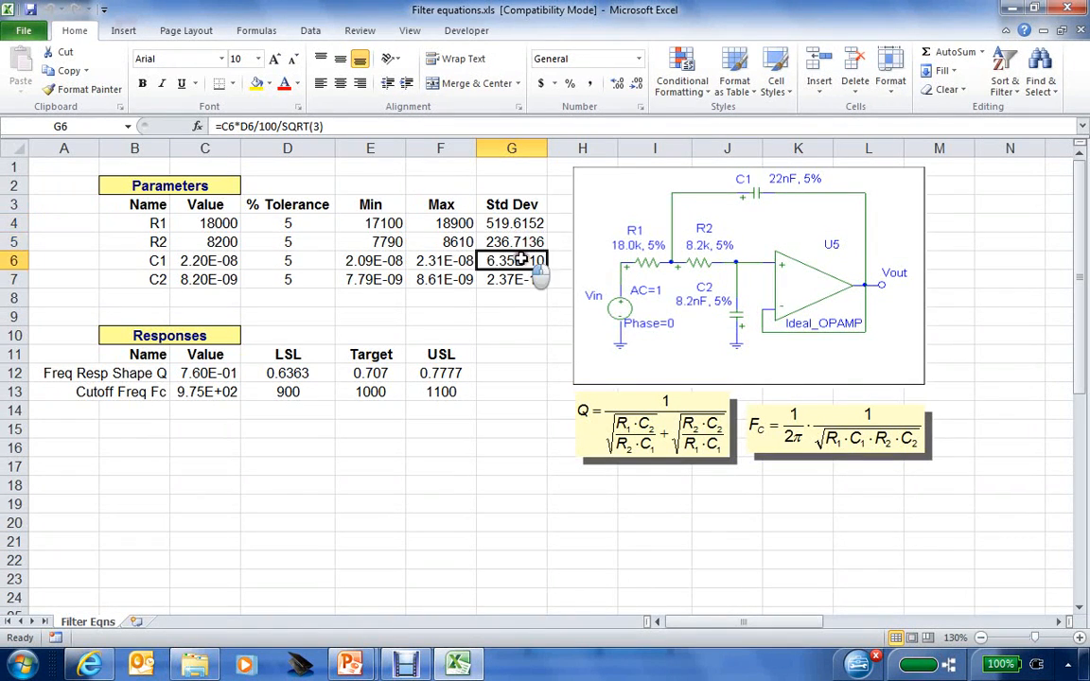
pyautogui.click(515, 279)
pyautogui.click(519, 319)
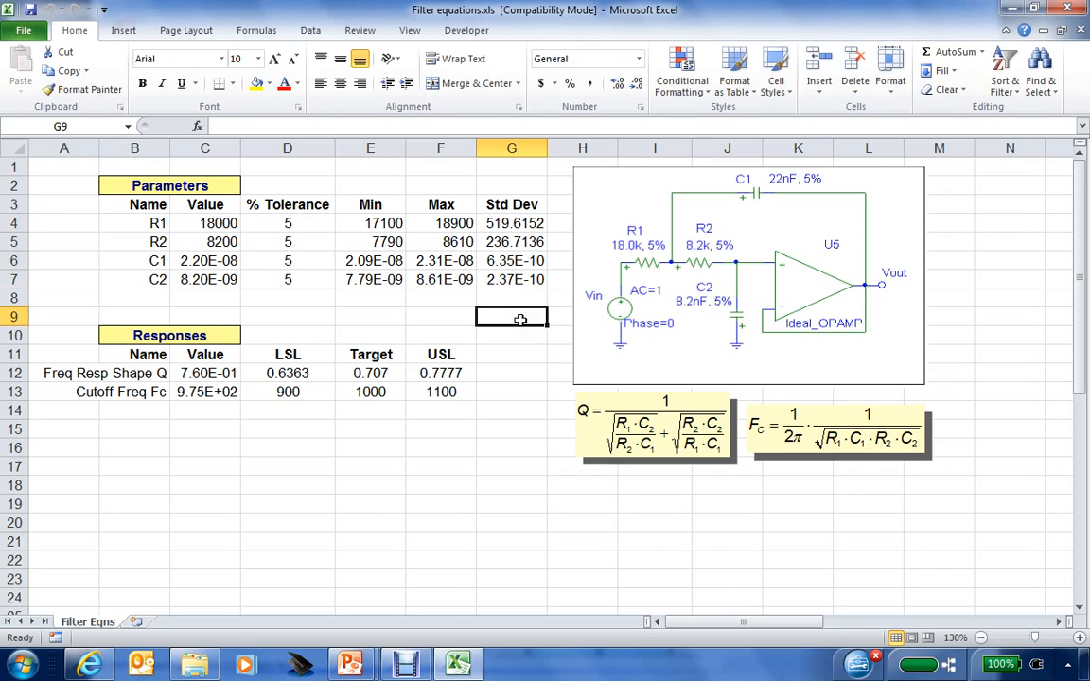
pyautogui.click(203, 374)
pyautogui.click(206, 391)
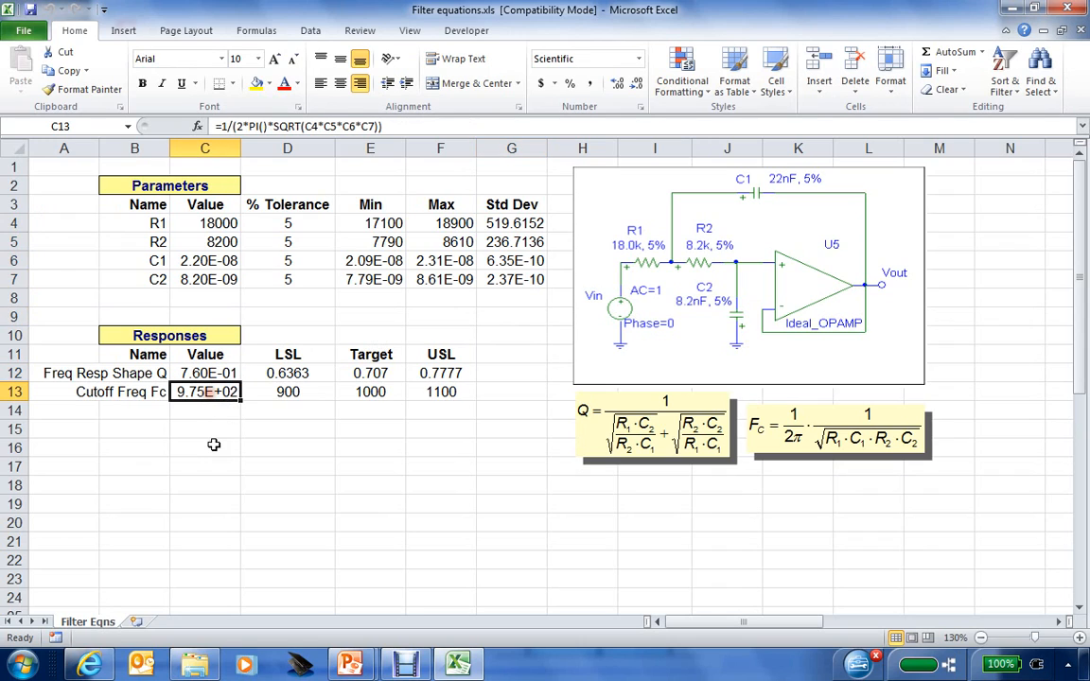
pyautogui.click(214, 444)
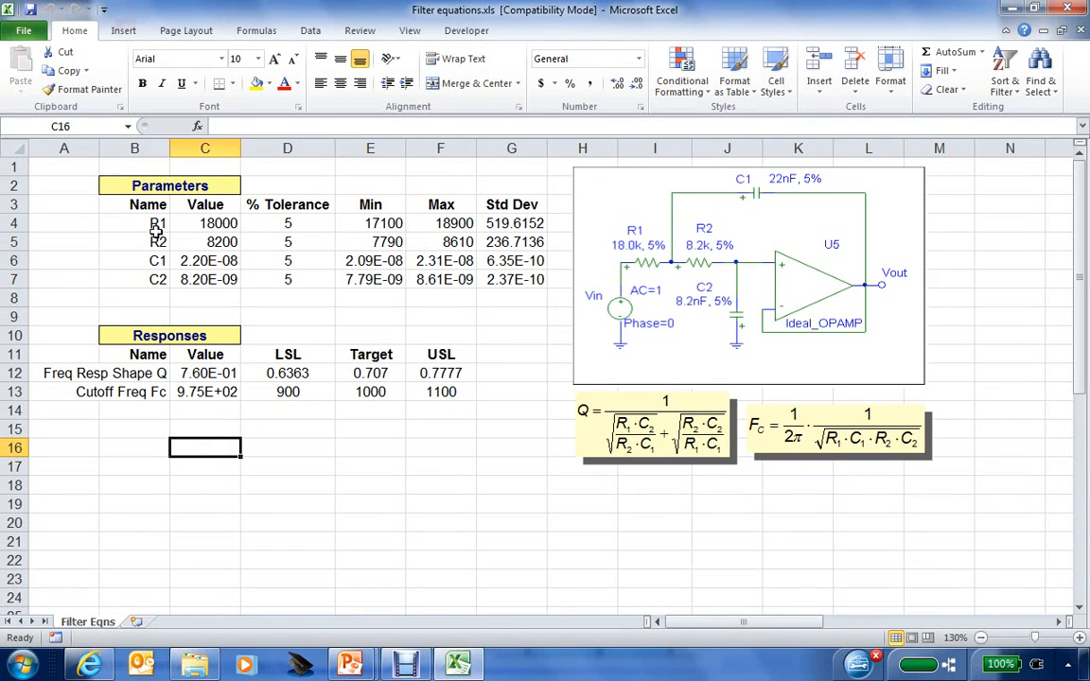
# With R1's cell C4 selected, launch SDI Tools 3 Apogee and allow its macros and ActiveX prompt.
pyautogui.click(206, 218)
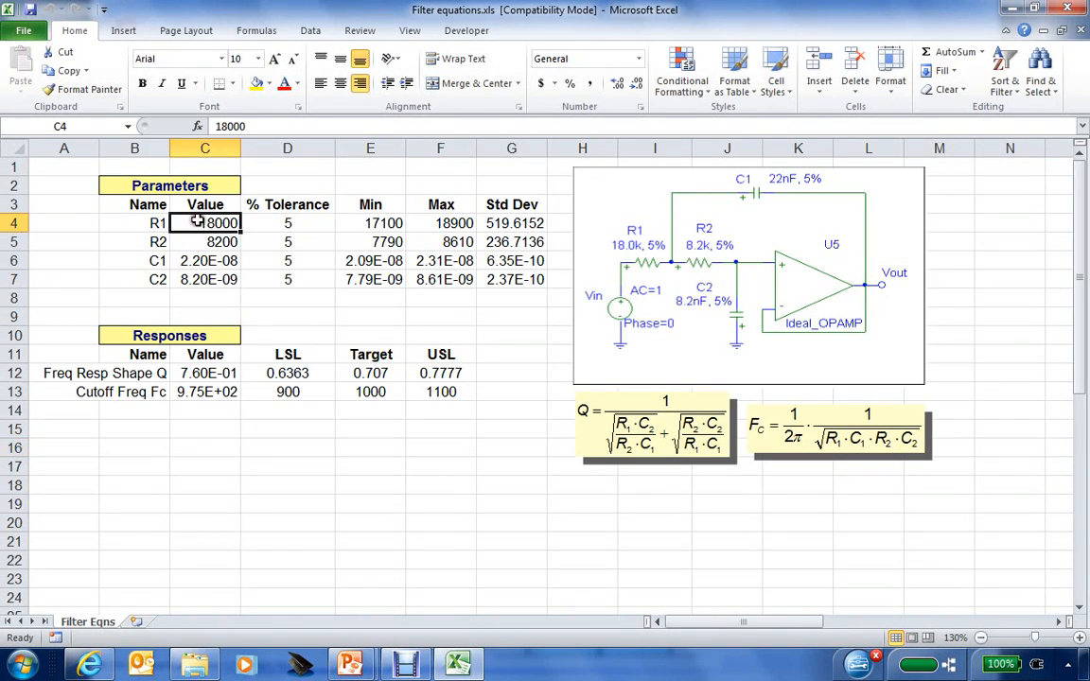
pyautogui.click(23, 666)
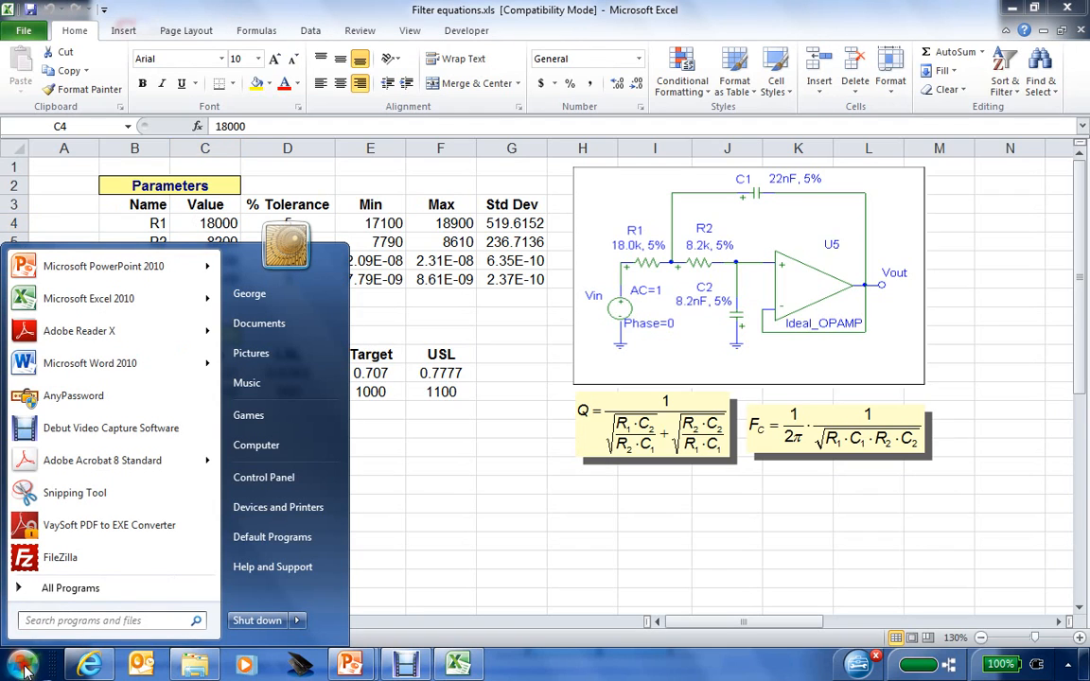
pyautogui.click(60, 588)
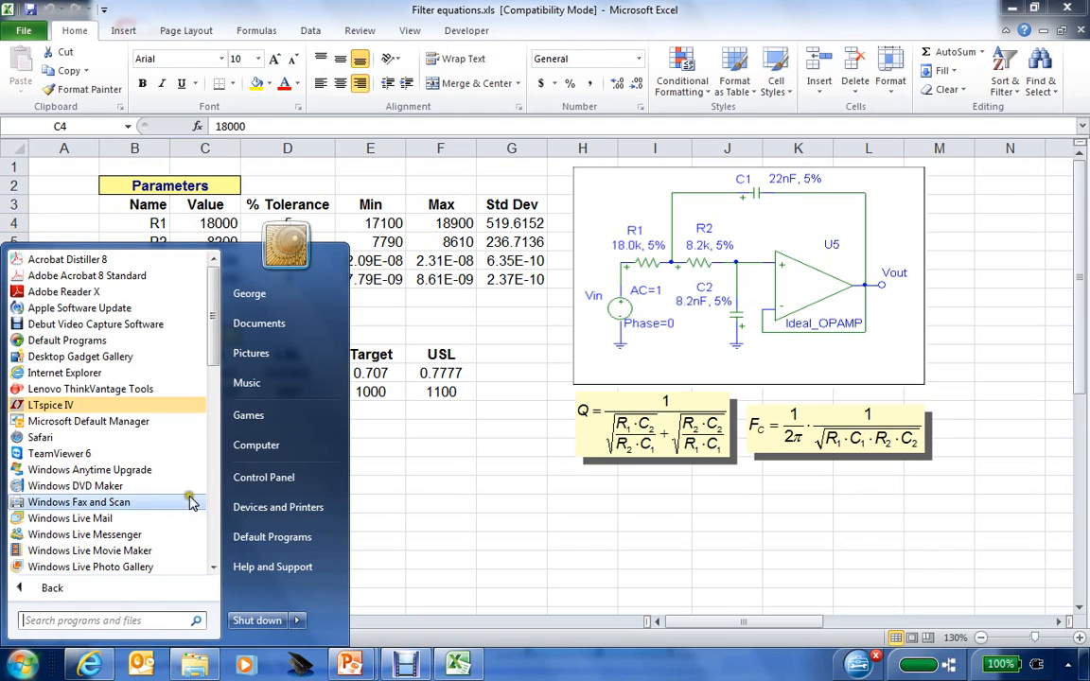
pyautogui.click(215, 520)
pyautogui.click(215, 522)
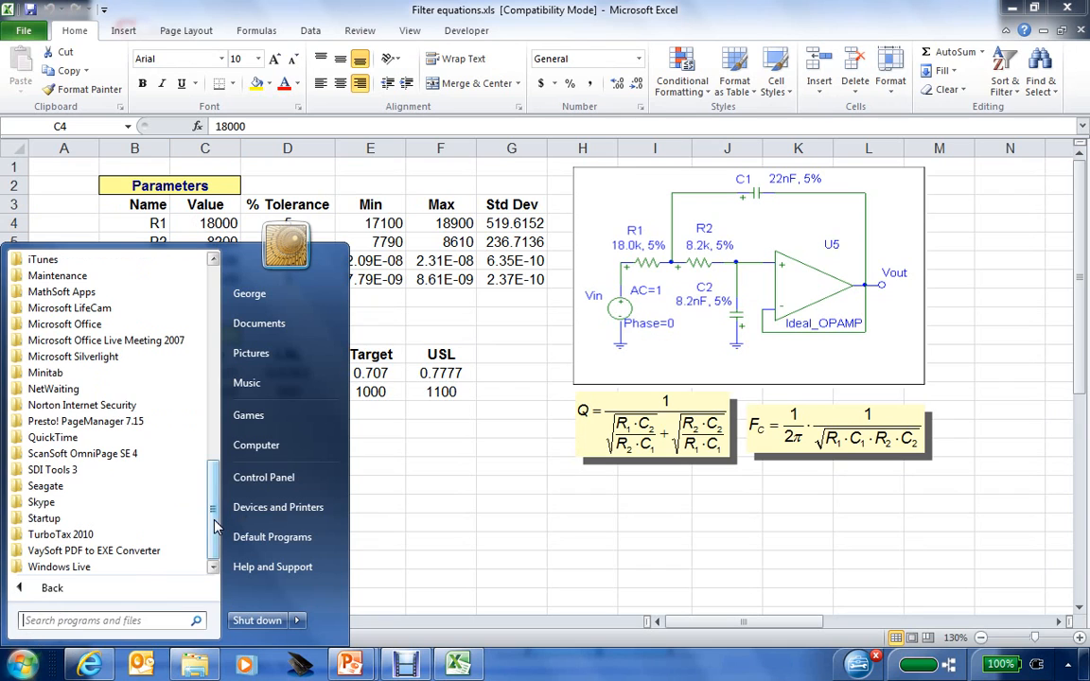
pyautogui.click(57, 469)
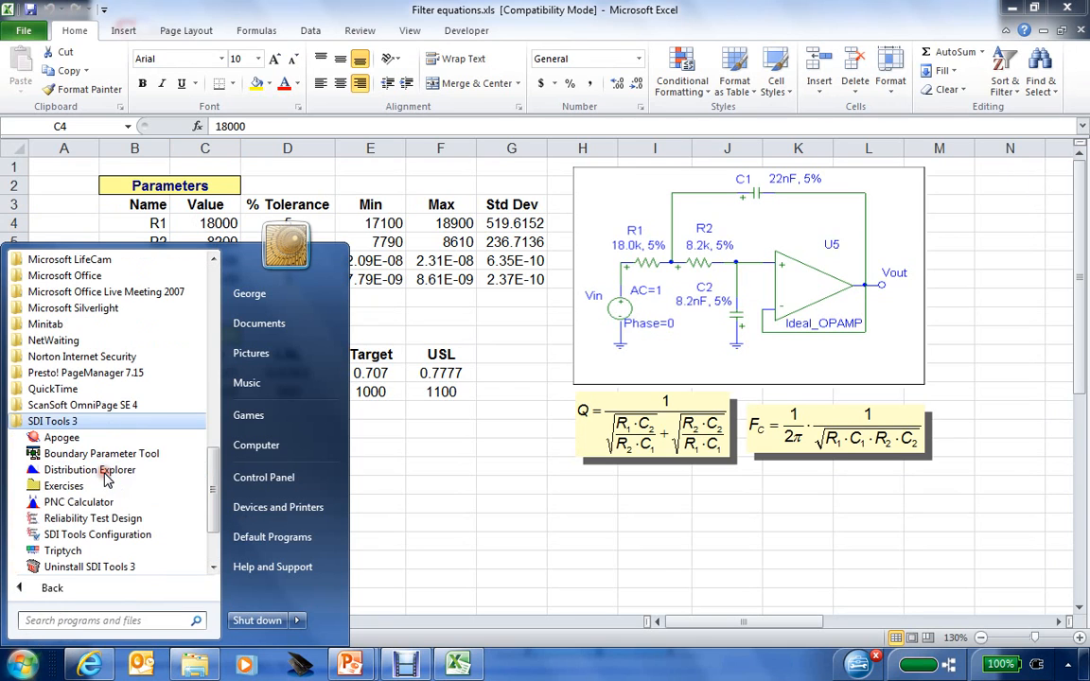
pyautogui.click(60, 438)
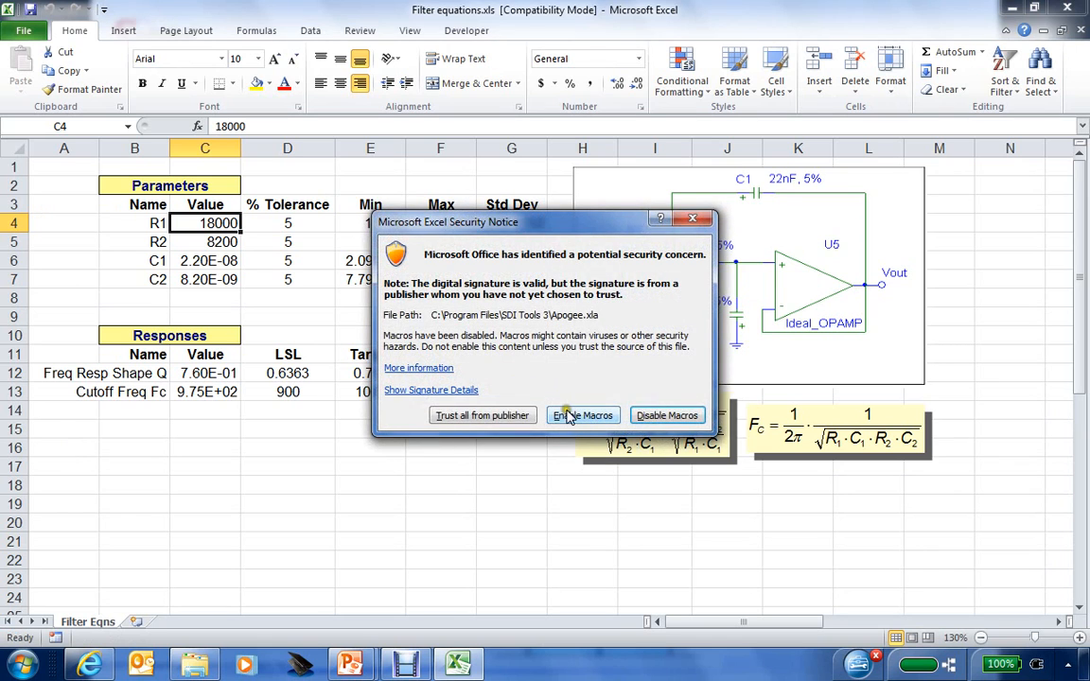
pyautogui.click(523, 410)
pyautogui.click(613, 401)
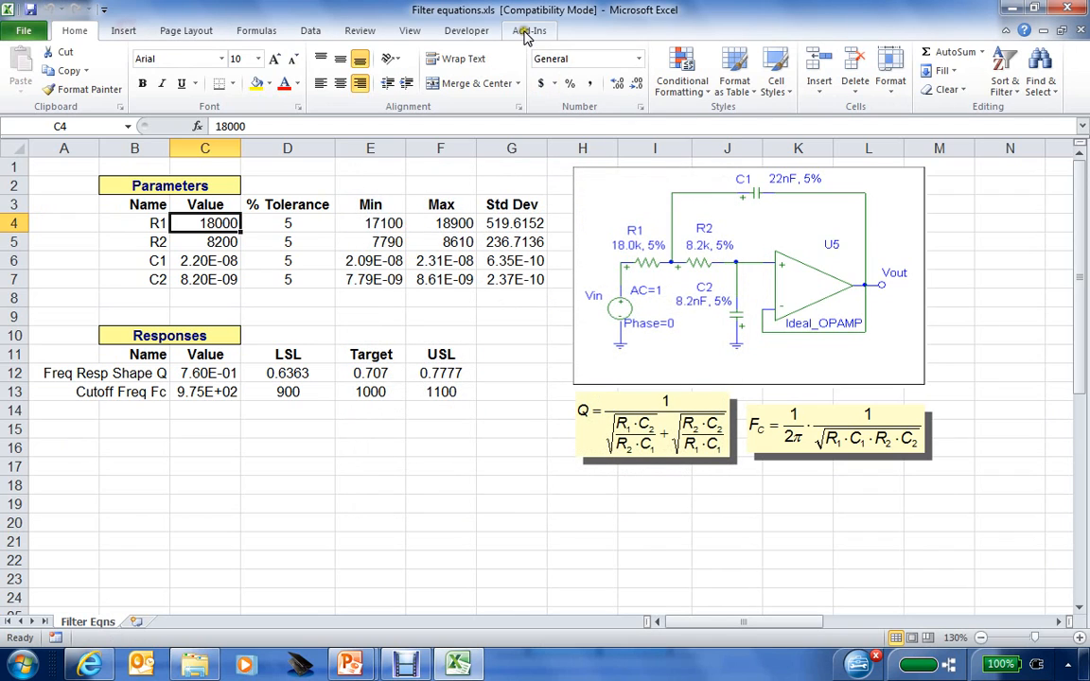
# From the Add-Ins commands, start a new Apogee parameter definition for R1.
pyautogui.click(528, 31)
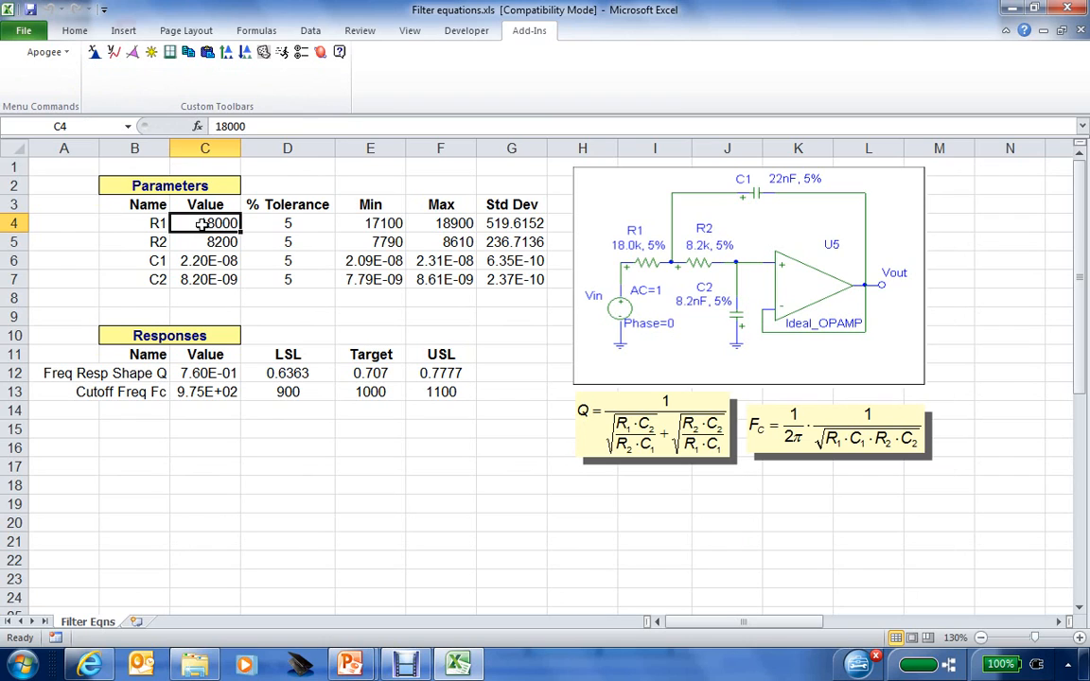
pyautogui.click(93, 55)
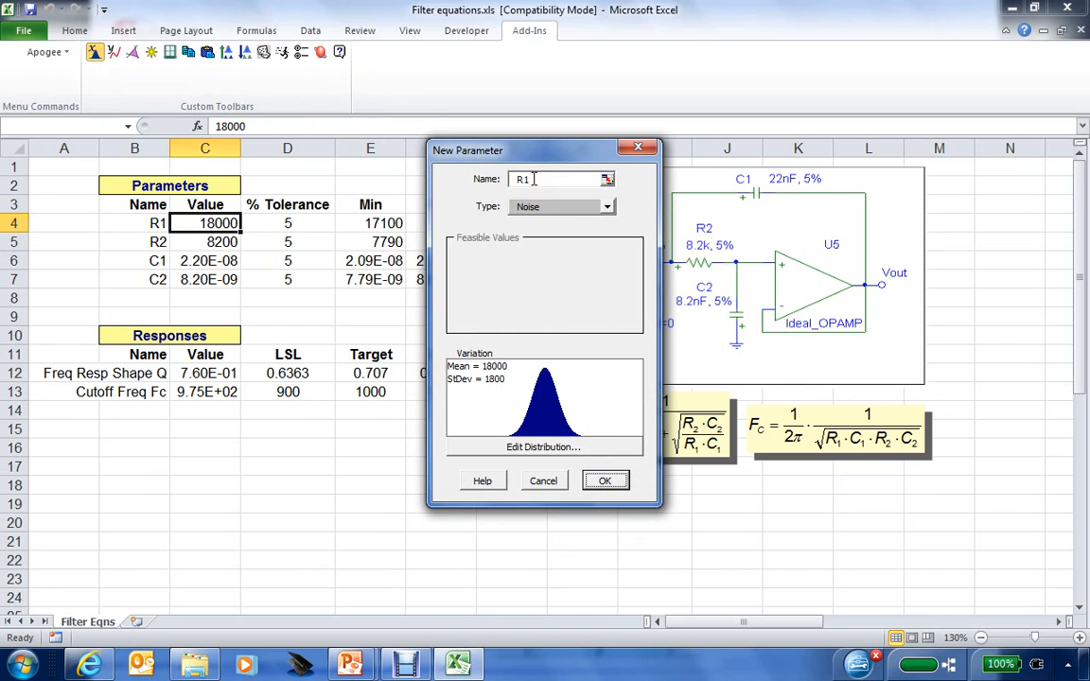
# Name the new parameter from cell B4 and bring up its Normal distribution settings.
pyautogui.moveTo(534, 159); pyautogui.dragTo(679, 159)
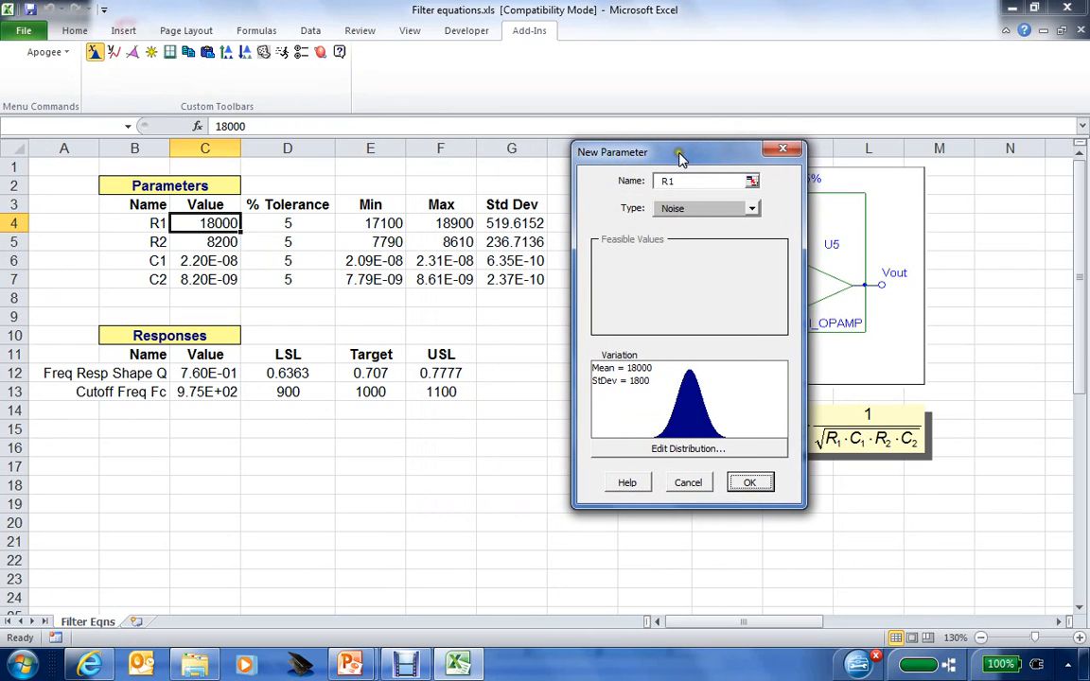
pyautogui.click(750, 182)
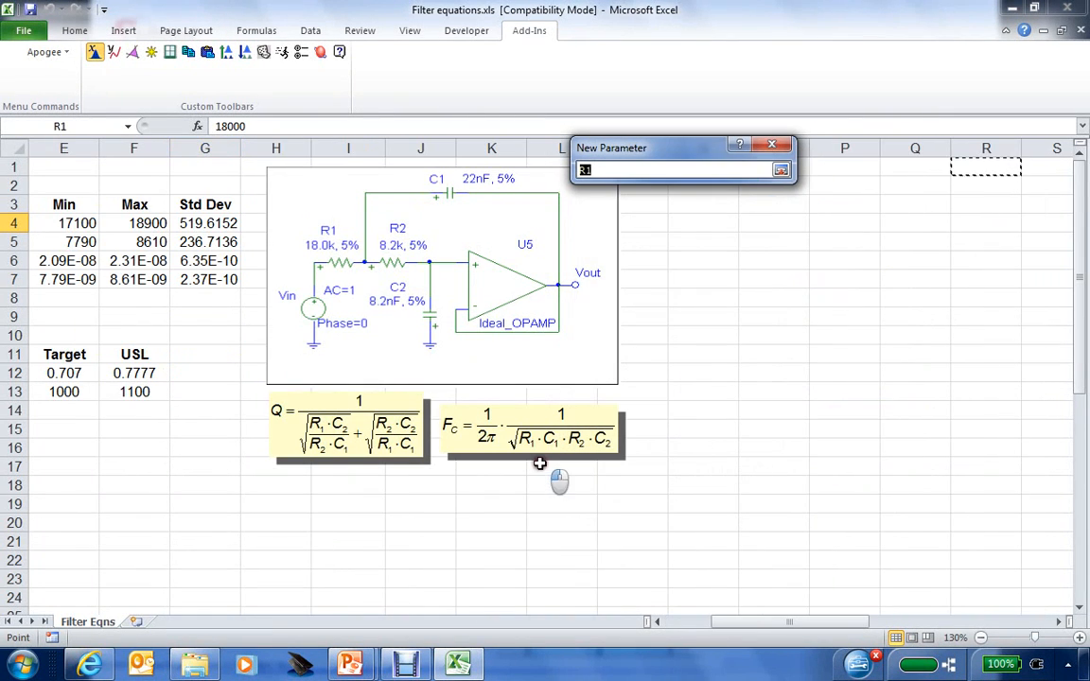
pyautogui.click(674, 626)
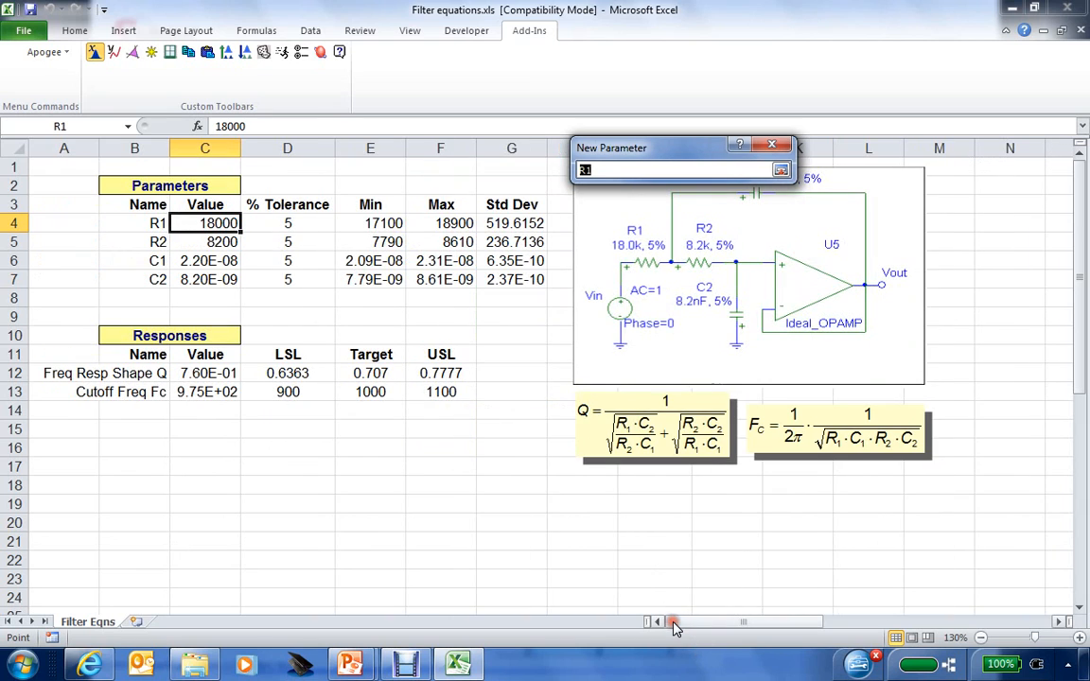
pyautogui.click(155, 223)
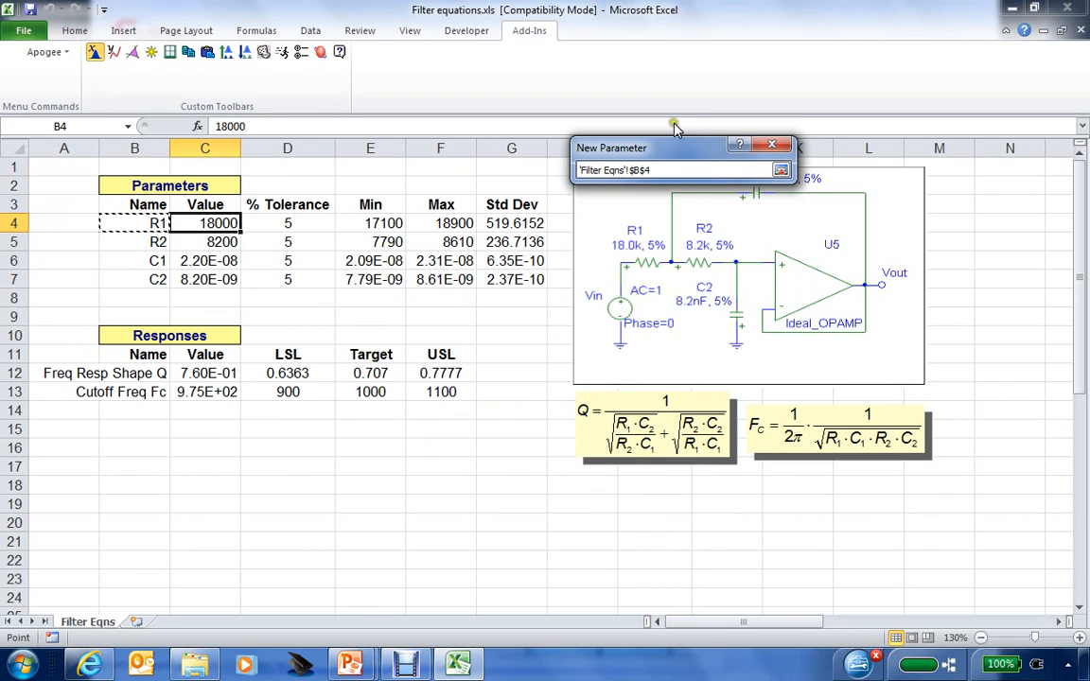
pyautogui.click(779, 171)
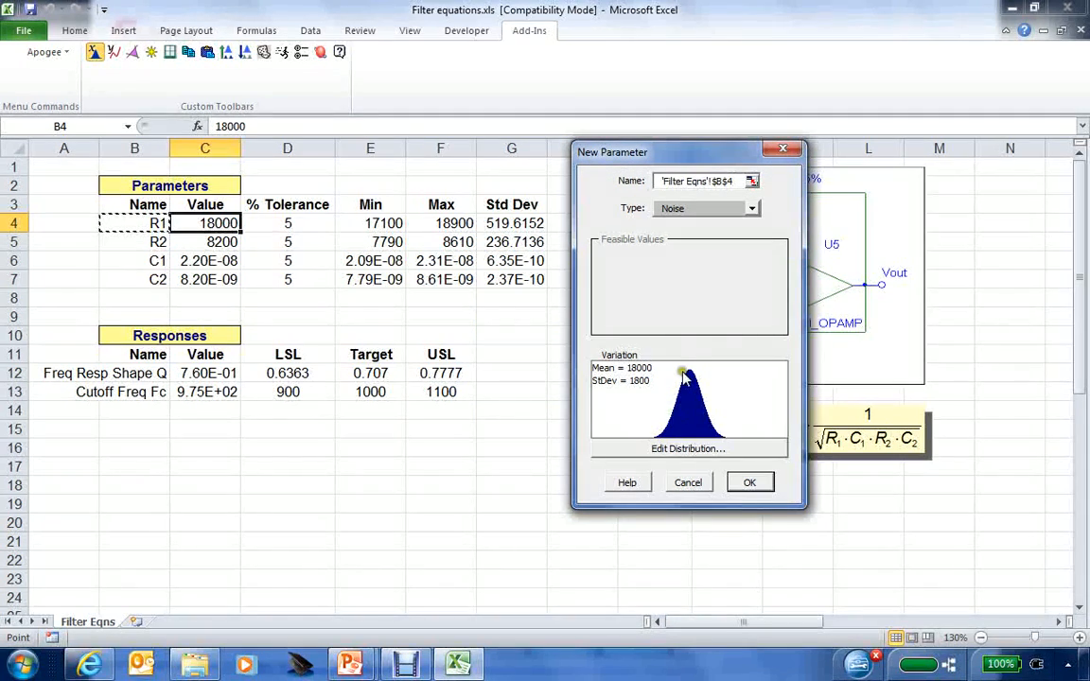
pyautogui.click(687, 450)
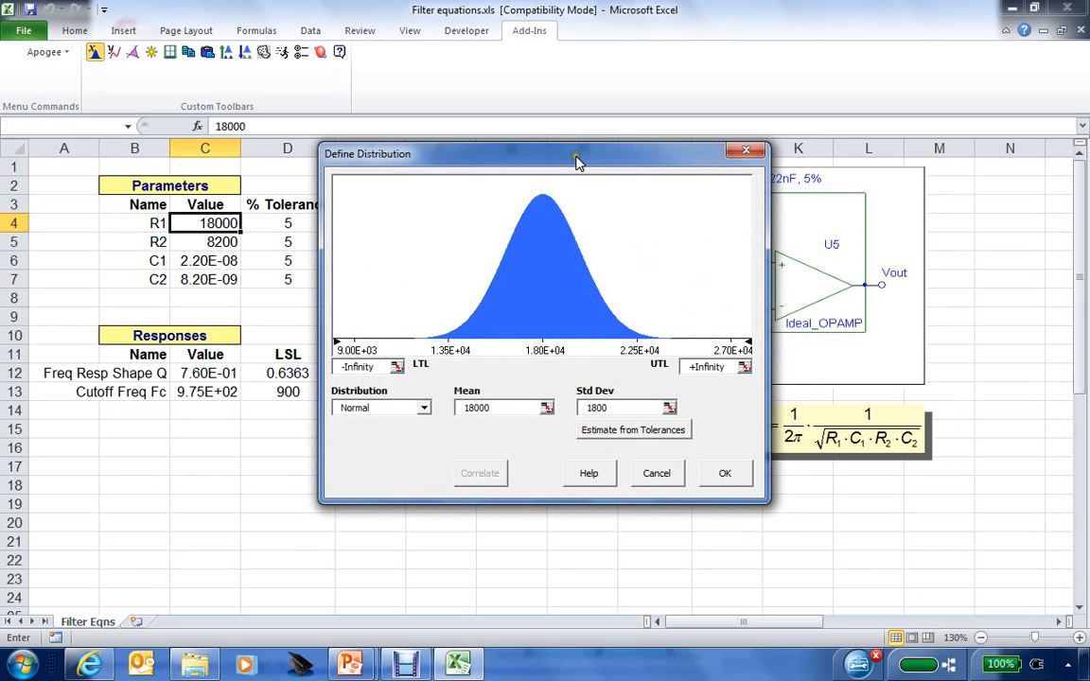
# Change R1's distribution to Uniform, minimum cell E4 (17100) and maximum cell F4 (18900).
pyautogui.moveTo(579, 162); pyautogui.dragTo(802, 167)
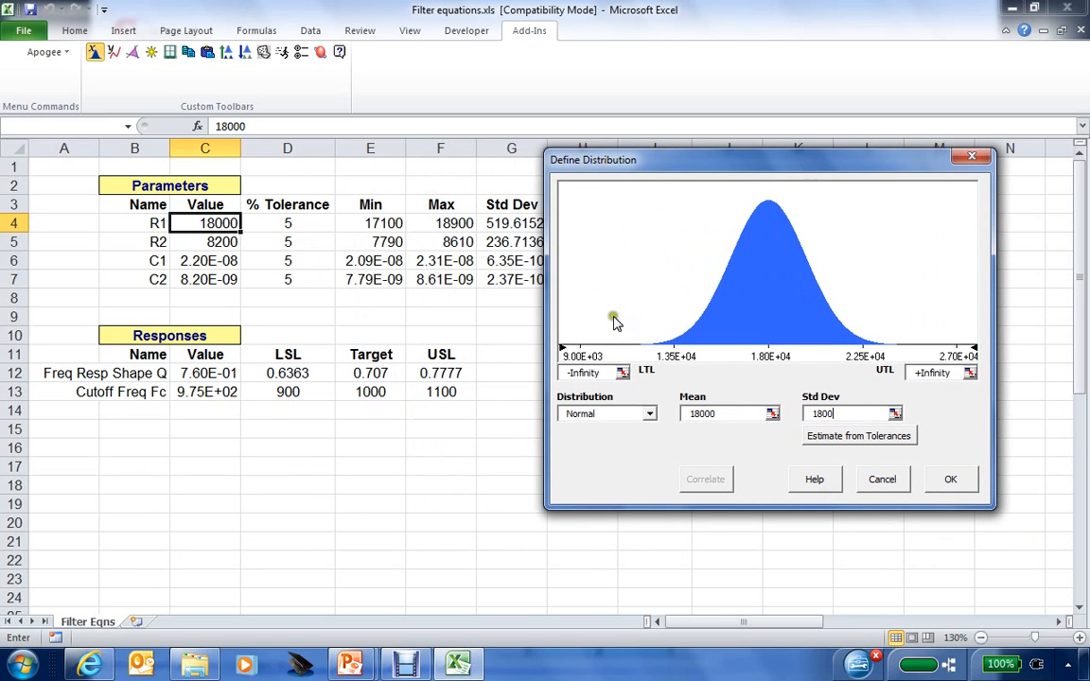
pyautogui.click(649, 413)
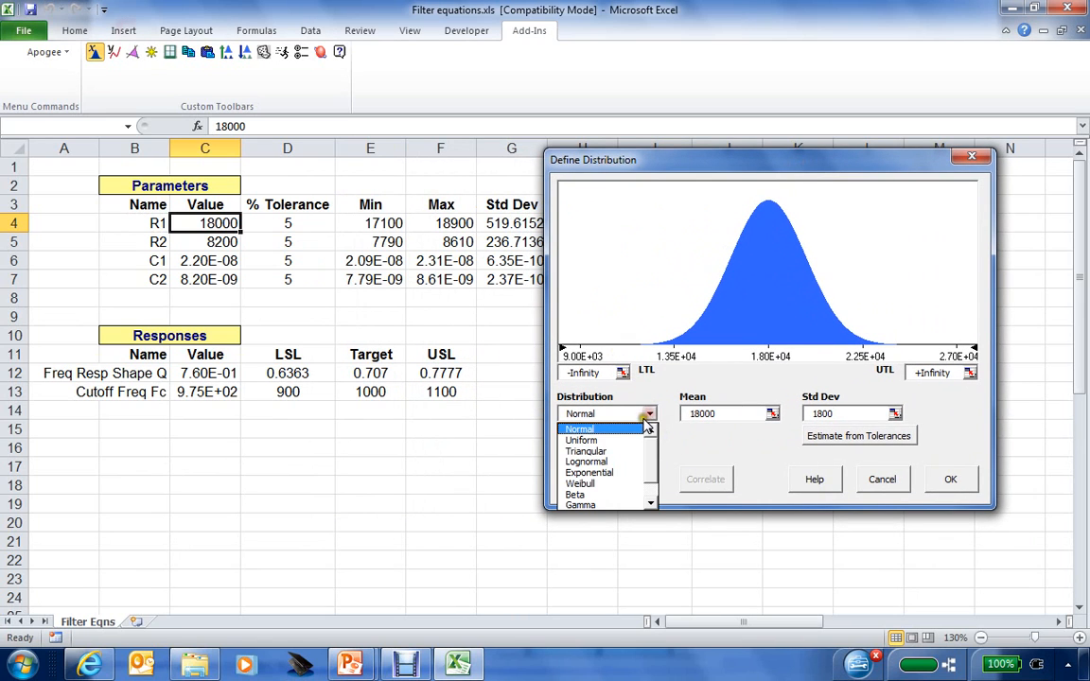
pyautogui.click(599, 442)
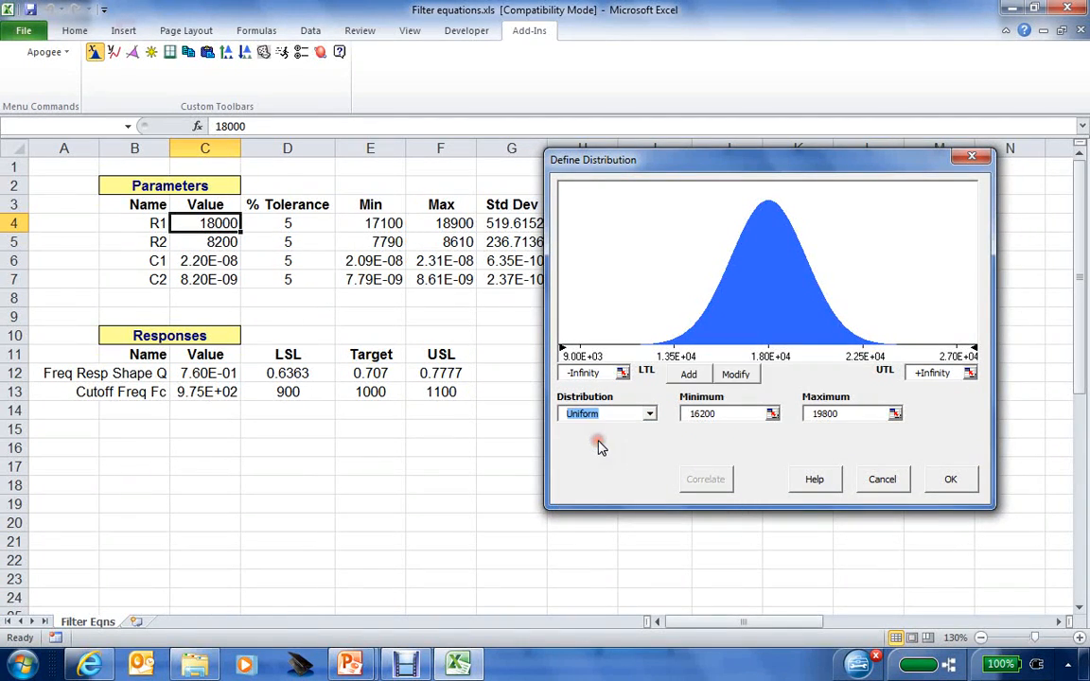
pyautogui.click(772, 414)
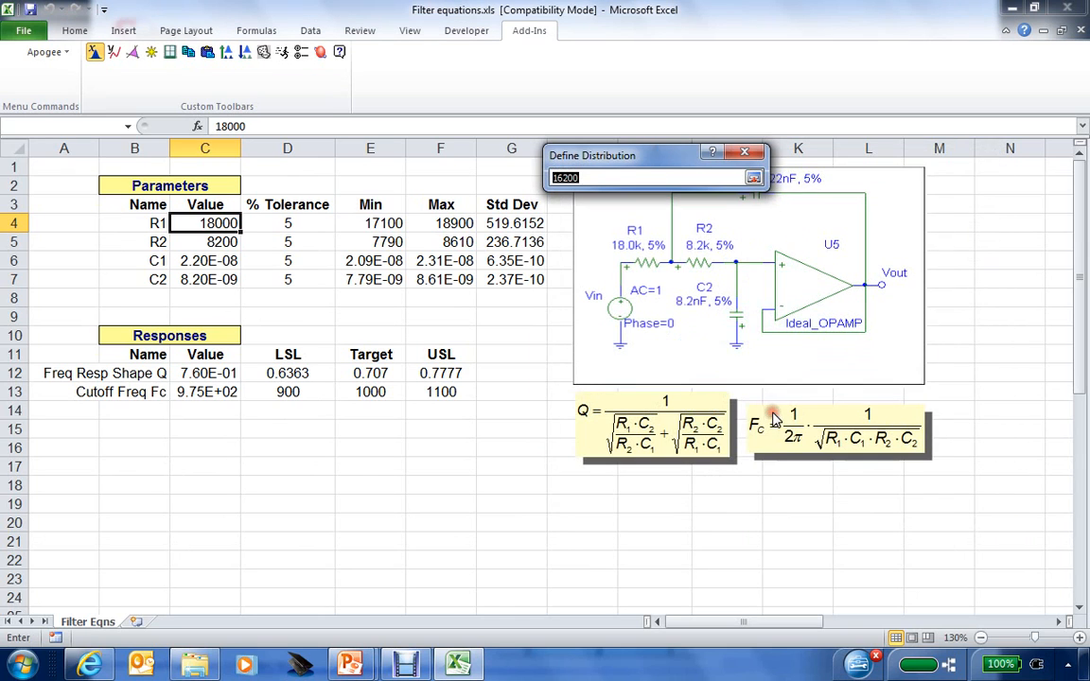
pyautogui.click(382, 227)
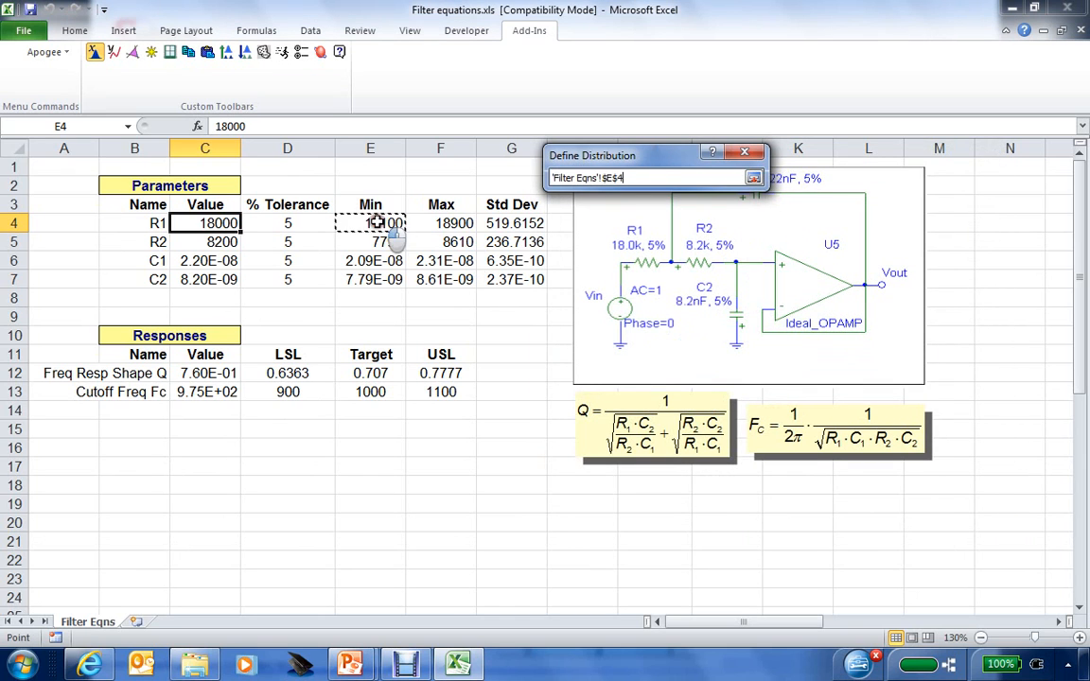
pyautogui.click(753, 178)
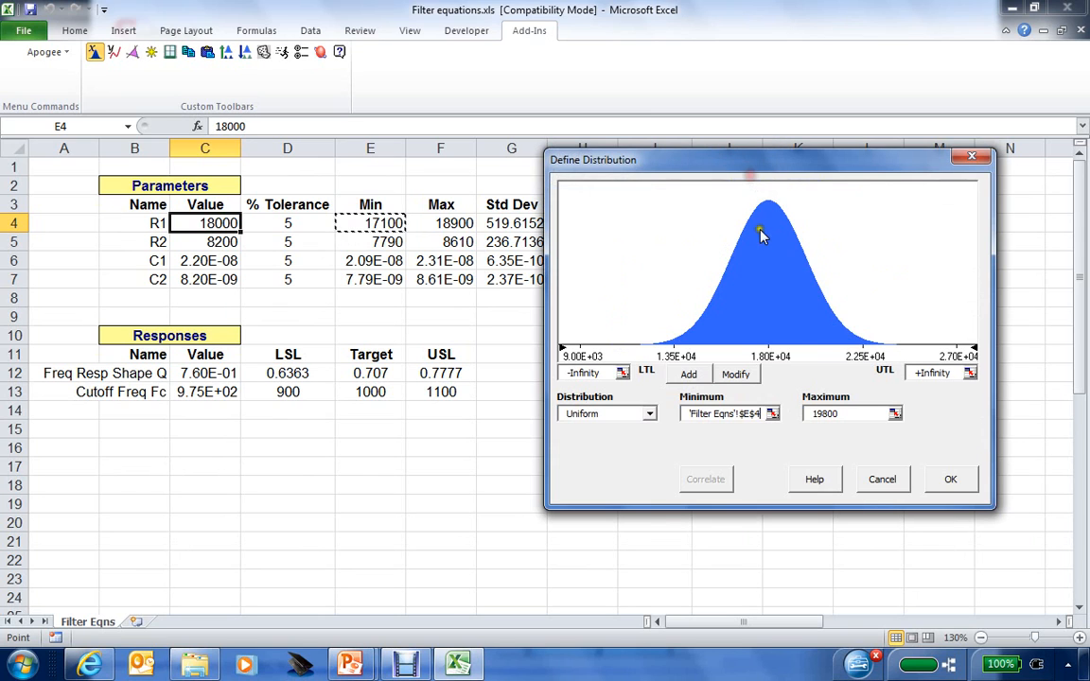
pyautogui.click(894, 414)
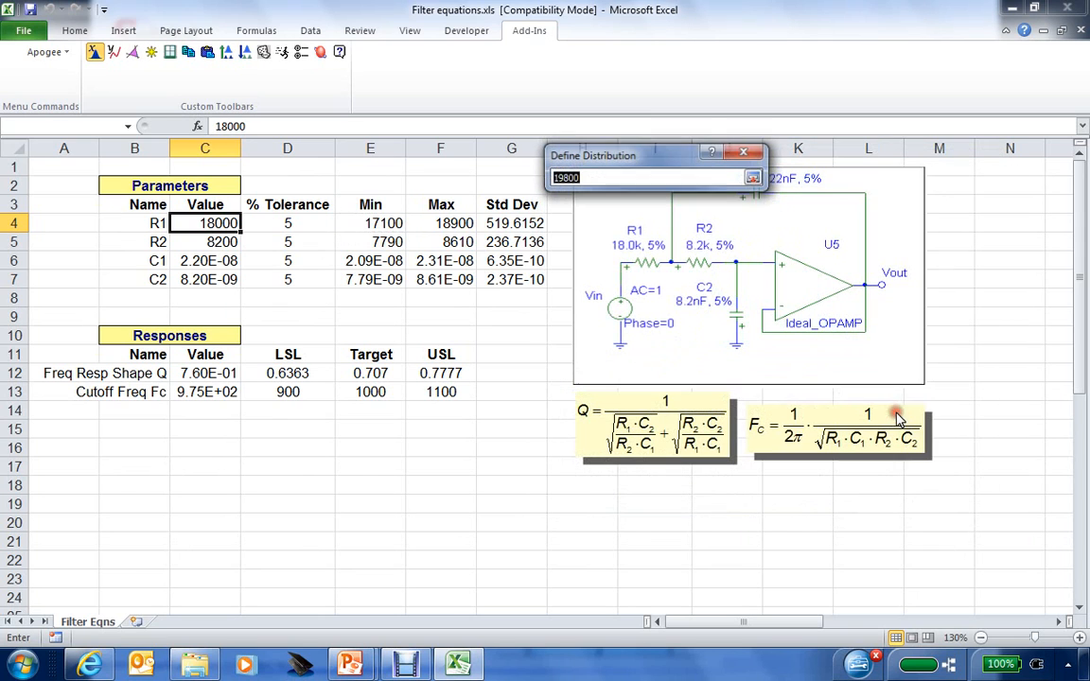
pyautogui.click(442, 223)
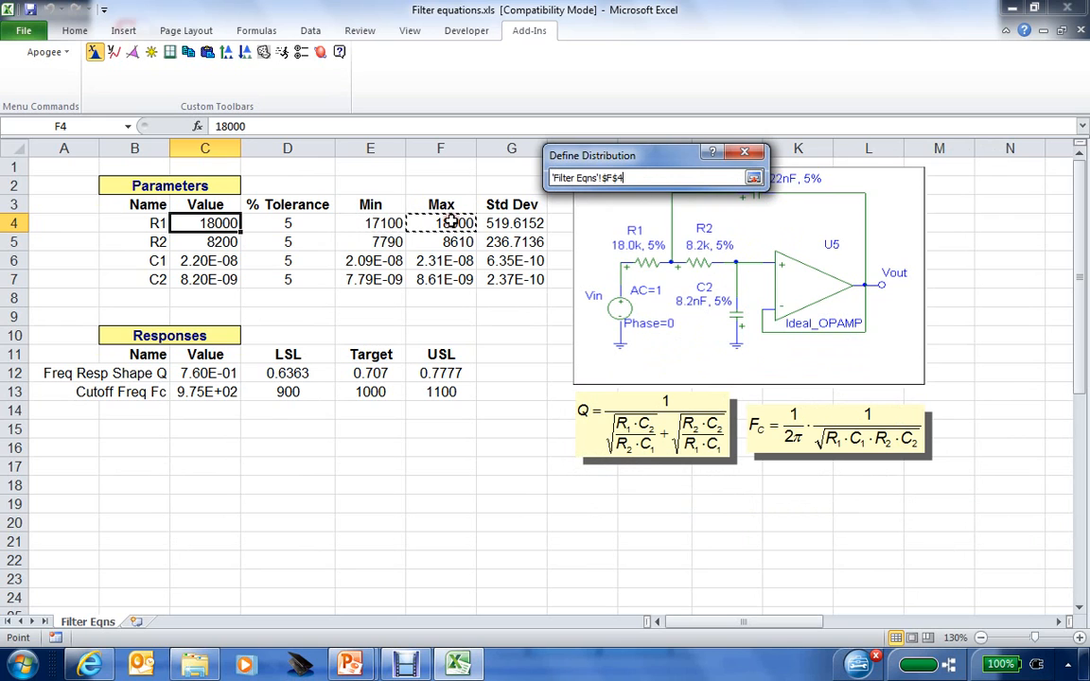
pyautogui.click(752, 177)
pyautogui.click(735, 374)
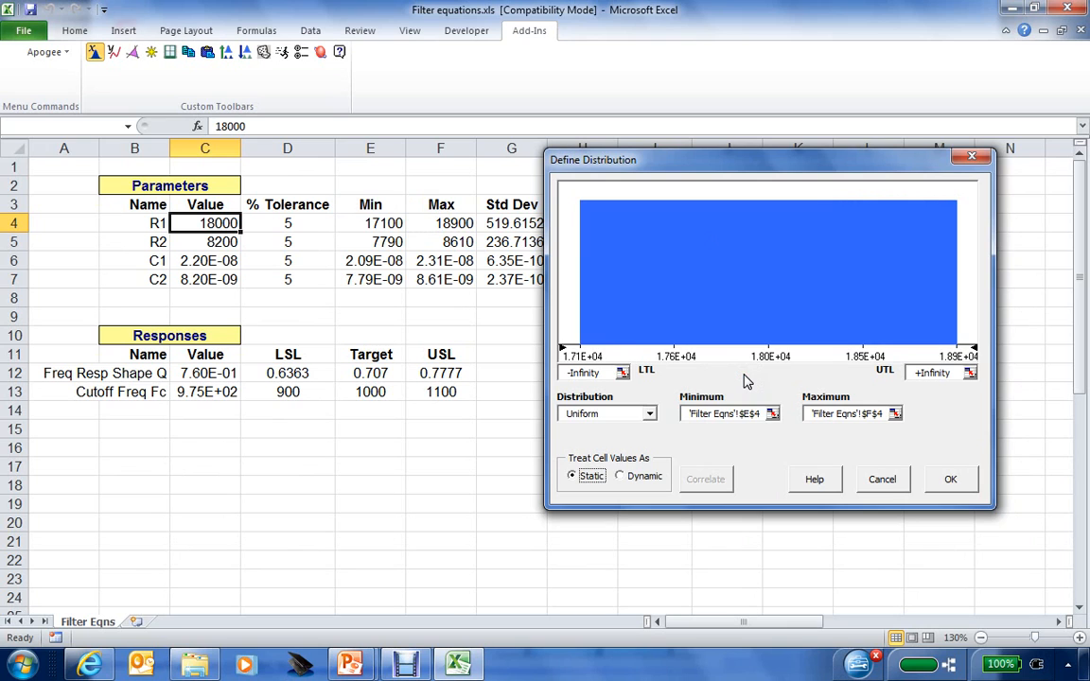
pyautogui.click(946, 479)
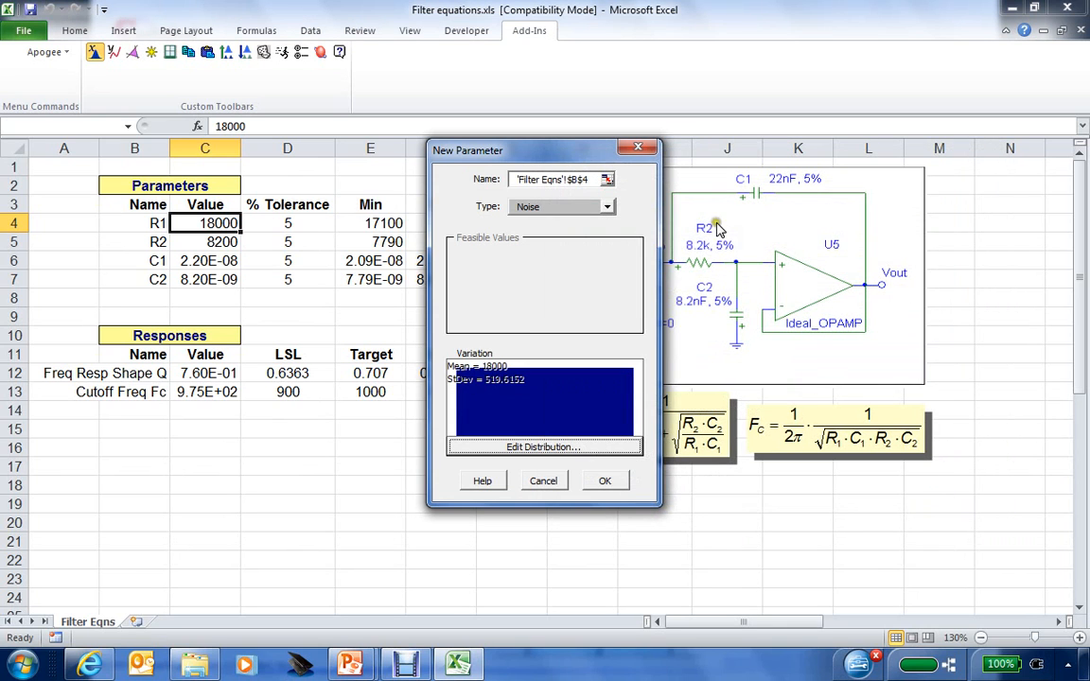
# Save R1 as a Noise parameter (mean 18000, StDev 519.6152), then select C5 and C6.
pyautogui.moveTo(560, 155); pyautogui.dragTo(690, 147)
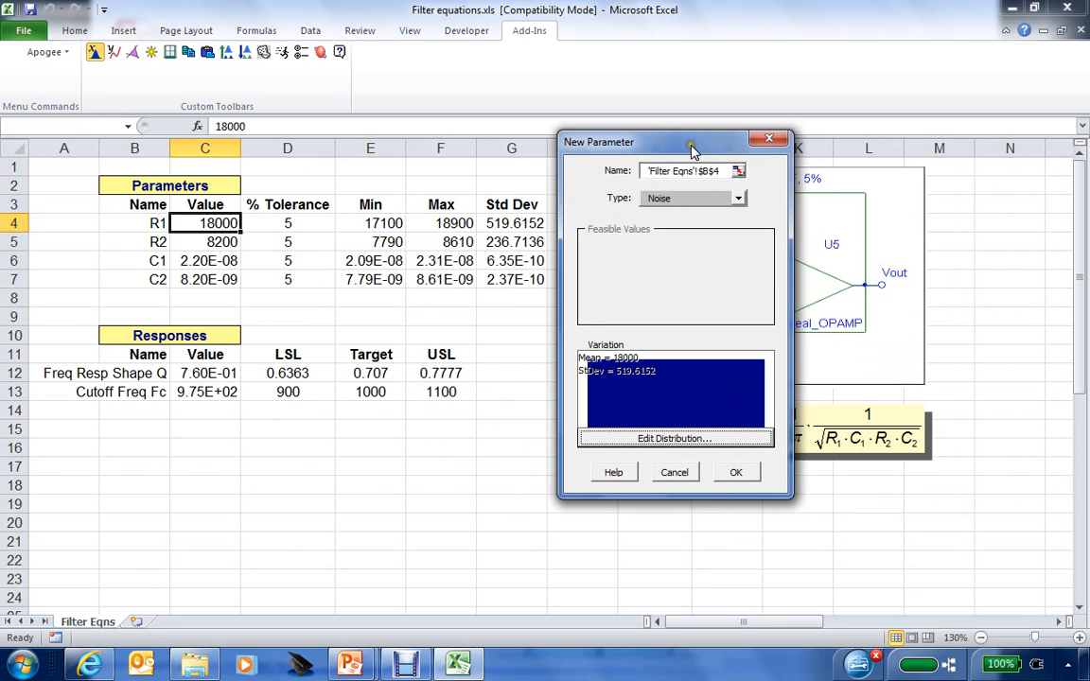
pyautogui.click(625, 376)
pyautogui.click(735, 472)
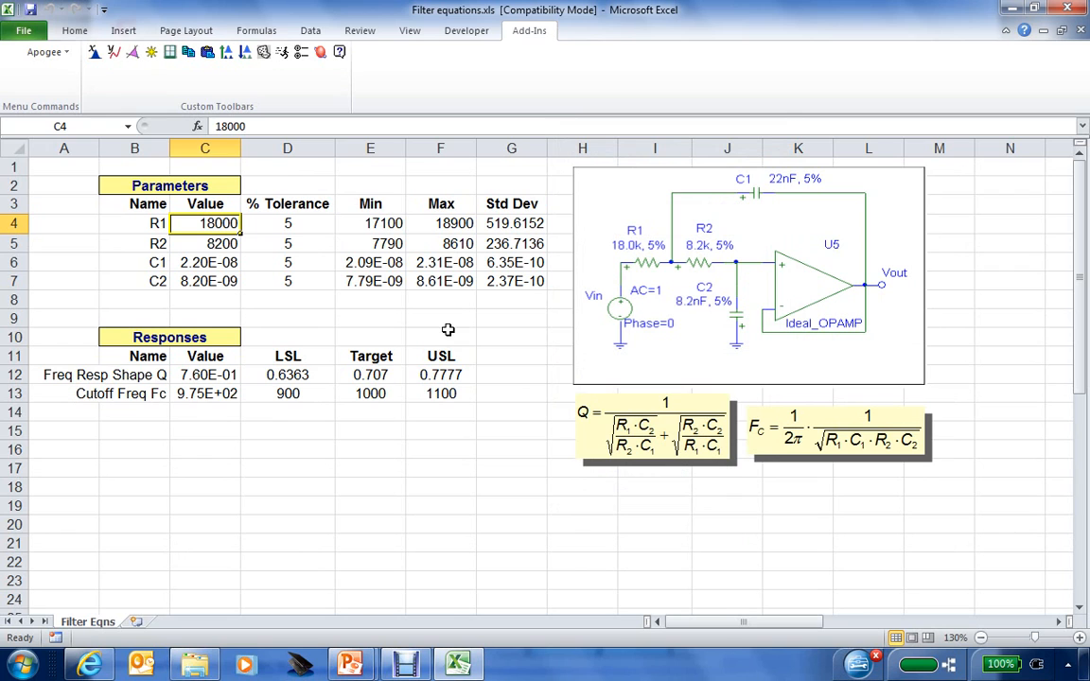
pyautogui.click(203, 240)
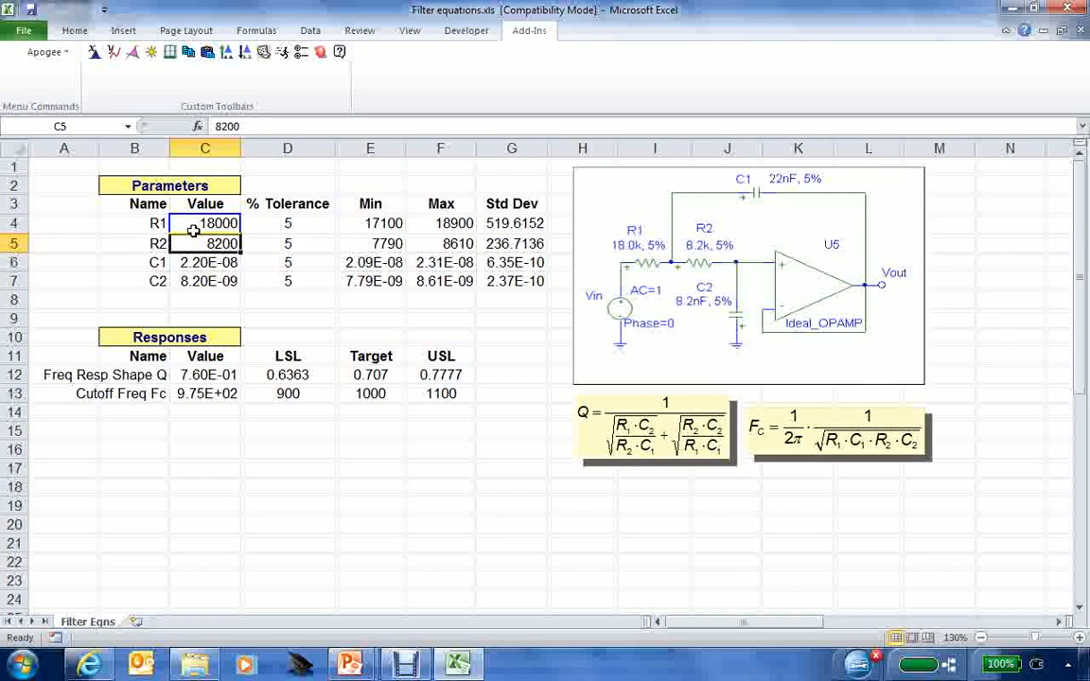
pyautogui.click(208, 261)
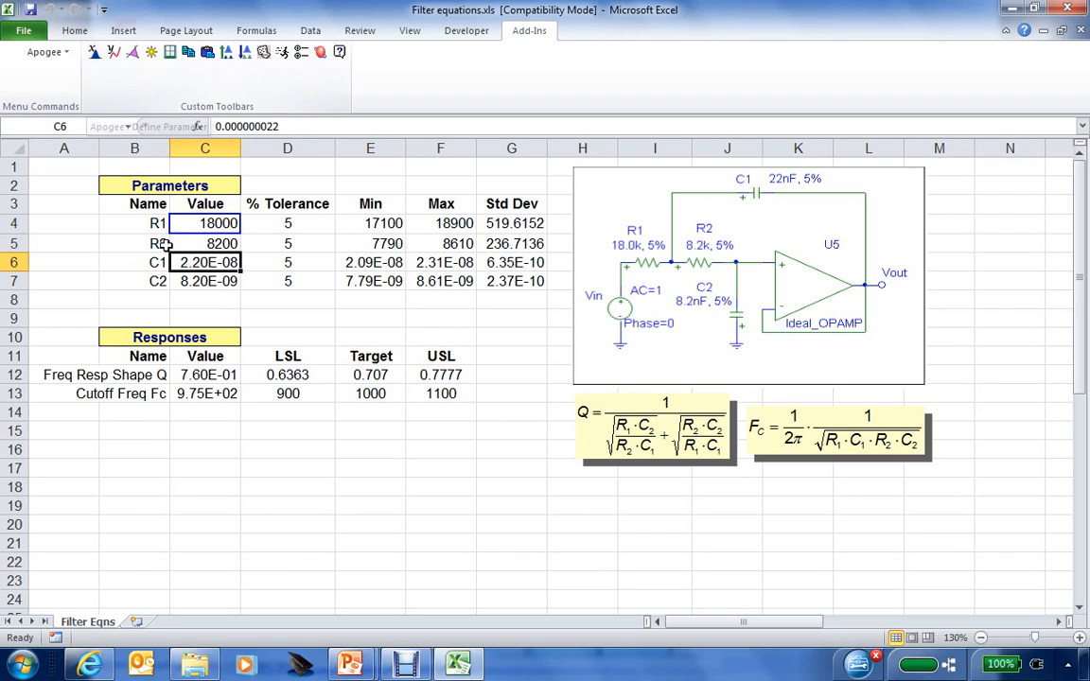
pyautogui.click(196, 243)
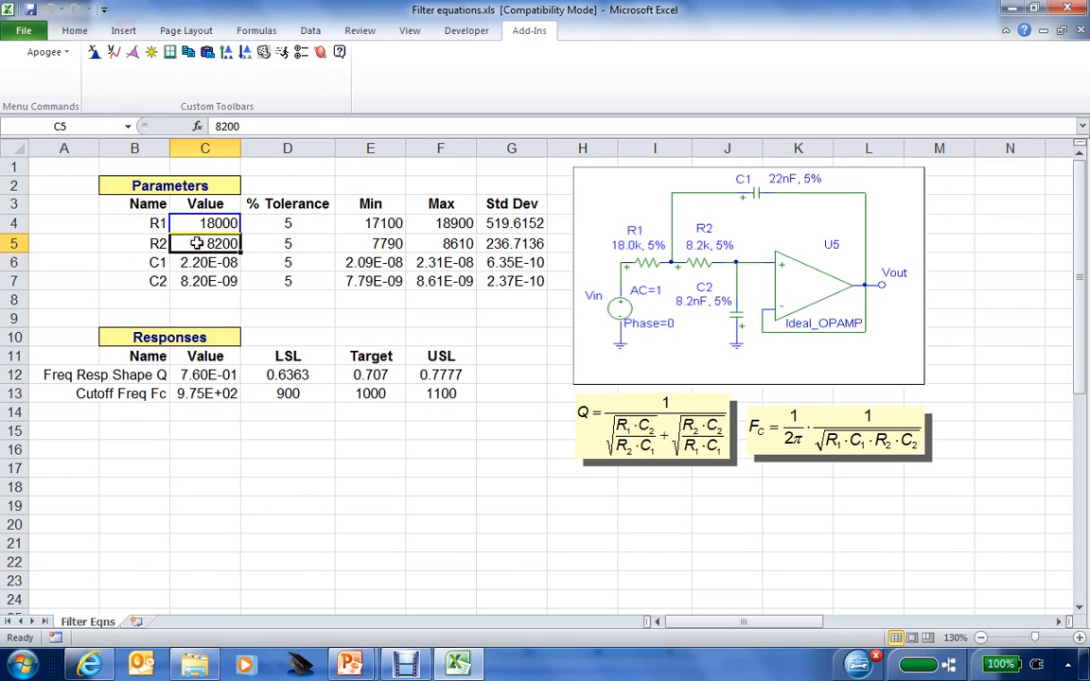
pyautogui.click(195, 262)
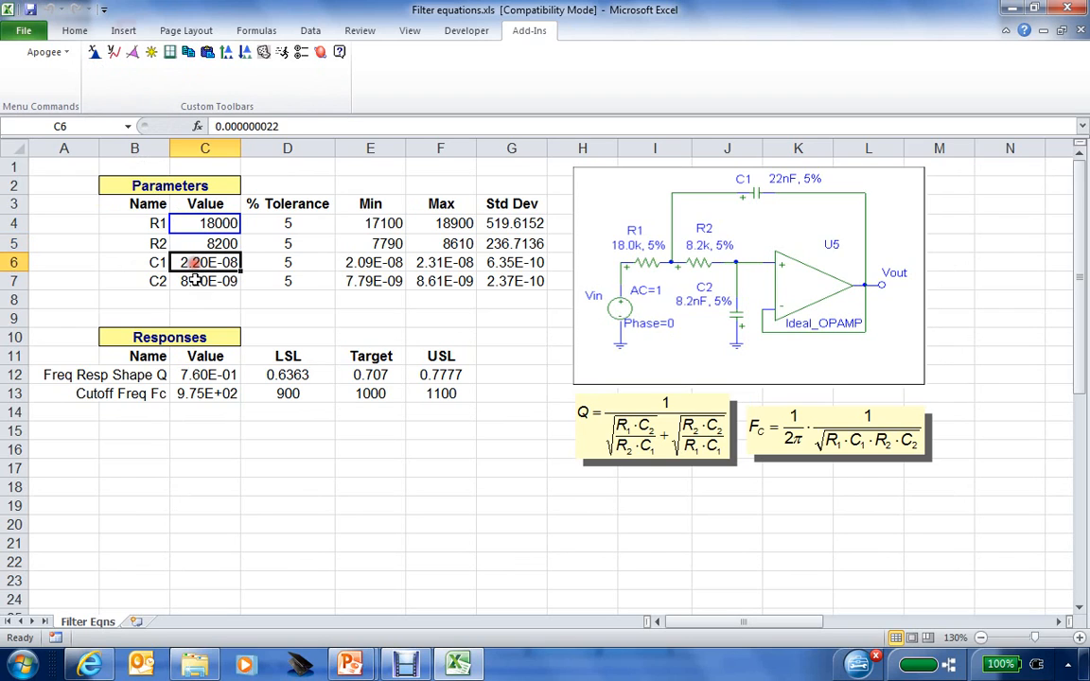
pyautogui.click(194, 280)
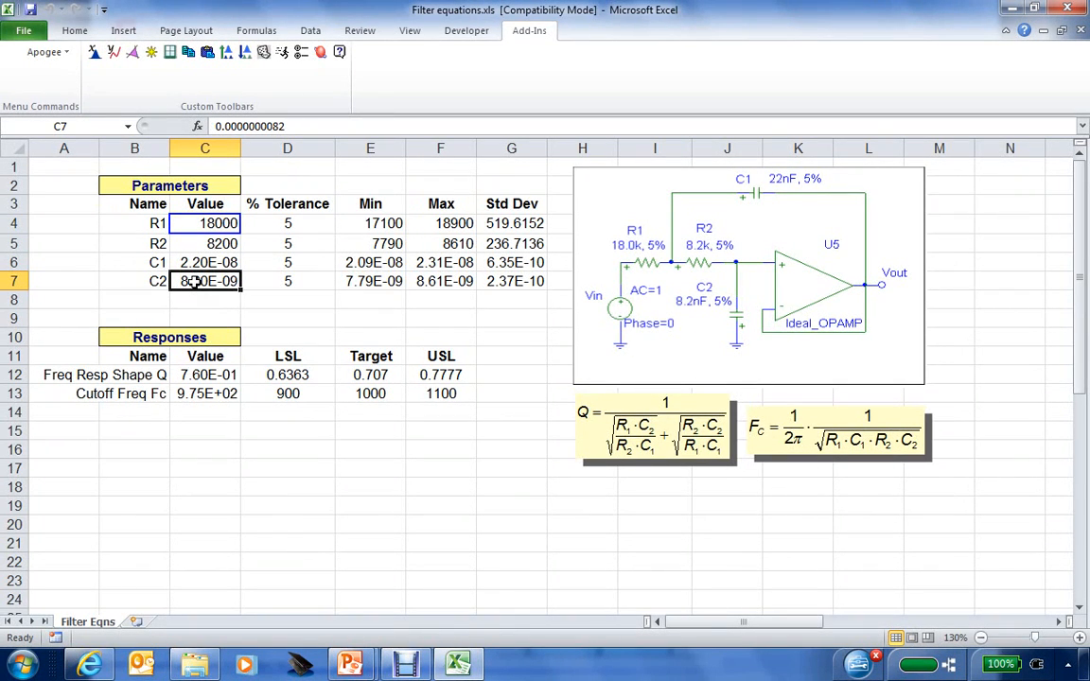
pyautogui.click(212, 223)
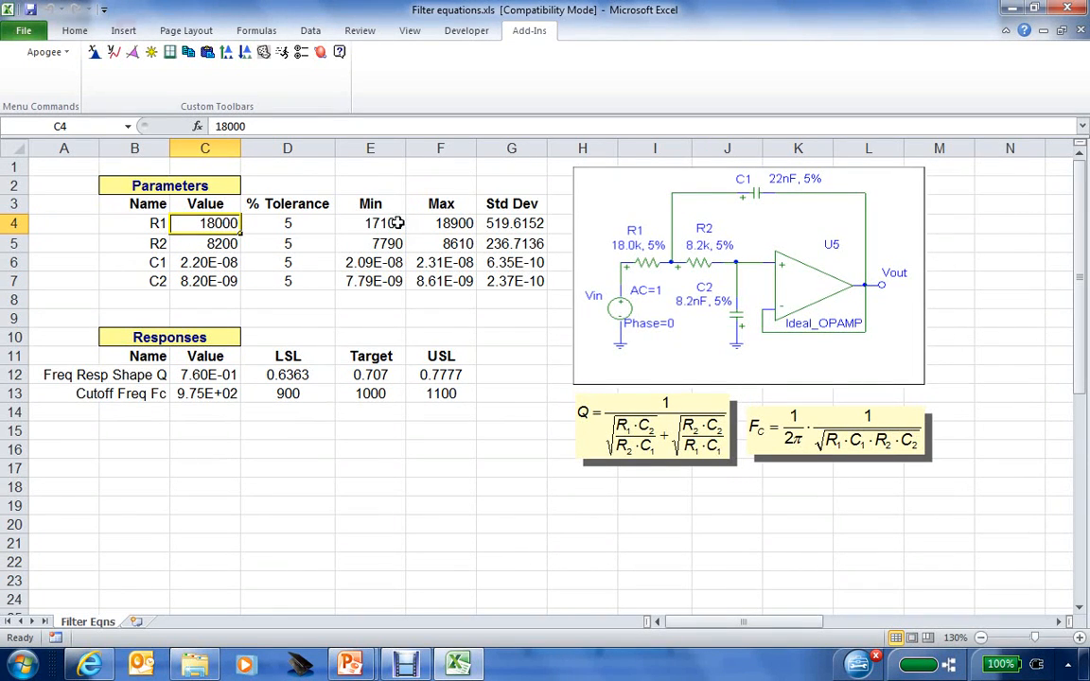
# Copy R1's Apogee parameter definition from C4 and paste it onto C5:C7.
pyautogui.click(188, 54)
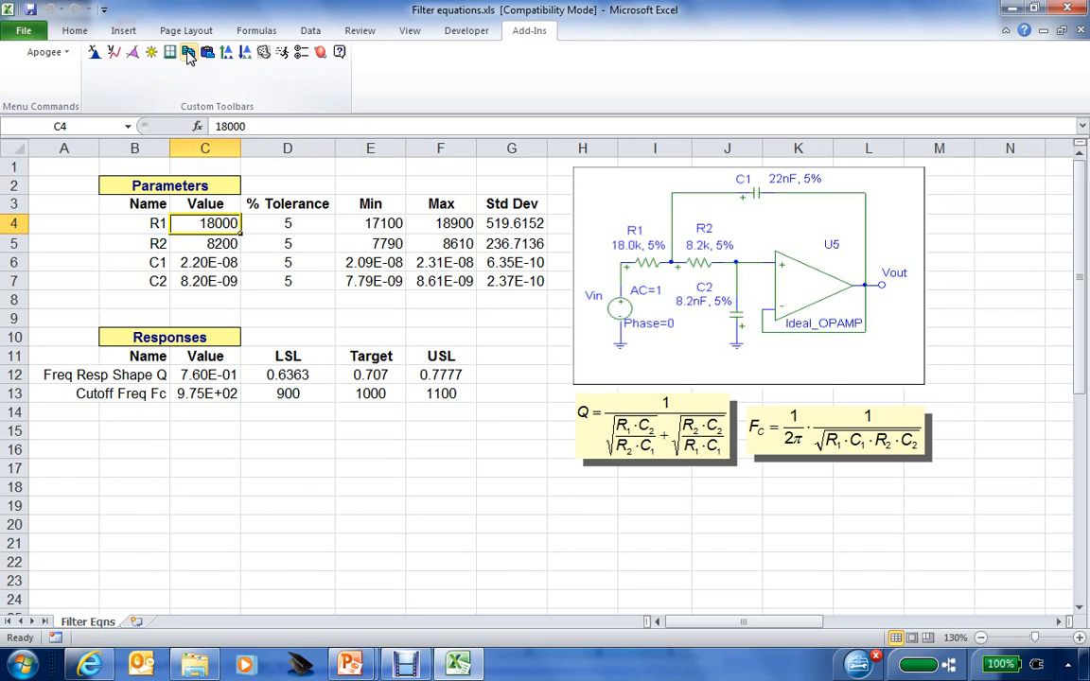
pyautogui.moveTo(209, 242); pyautogui.dragTo(210, 273)
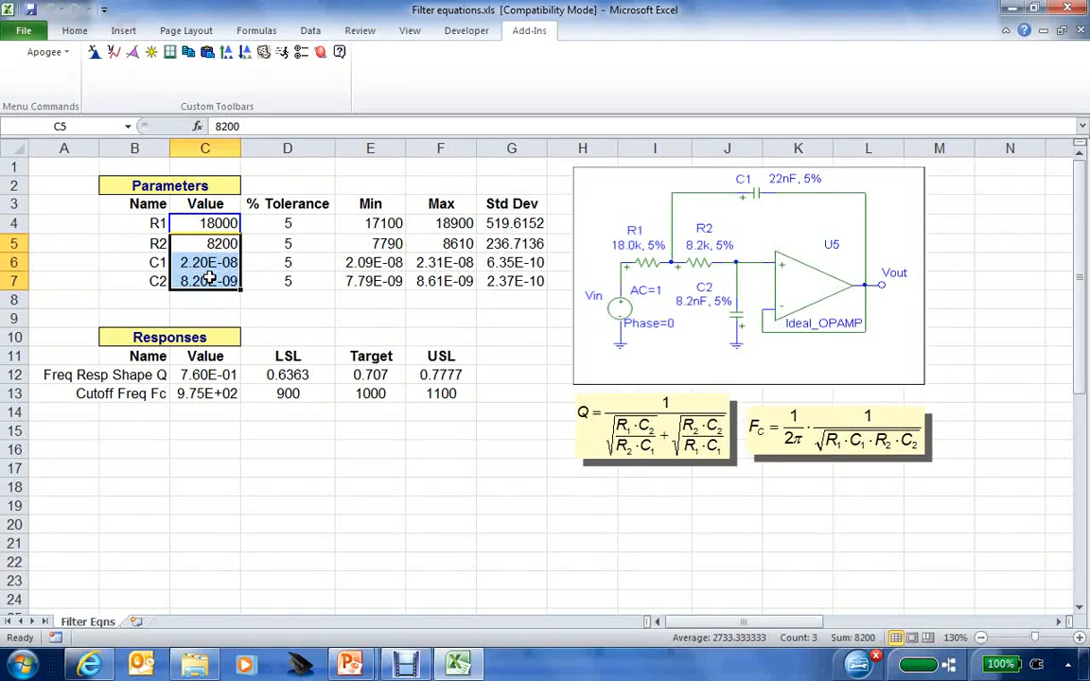
pyautogui.click(207, 53)
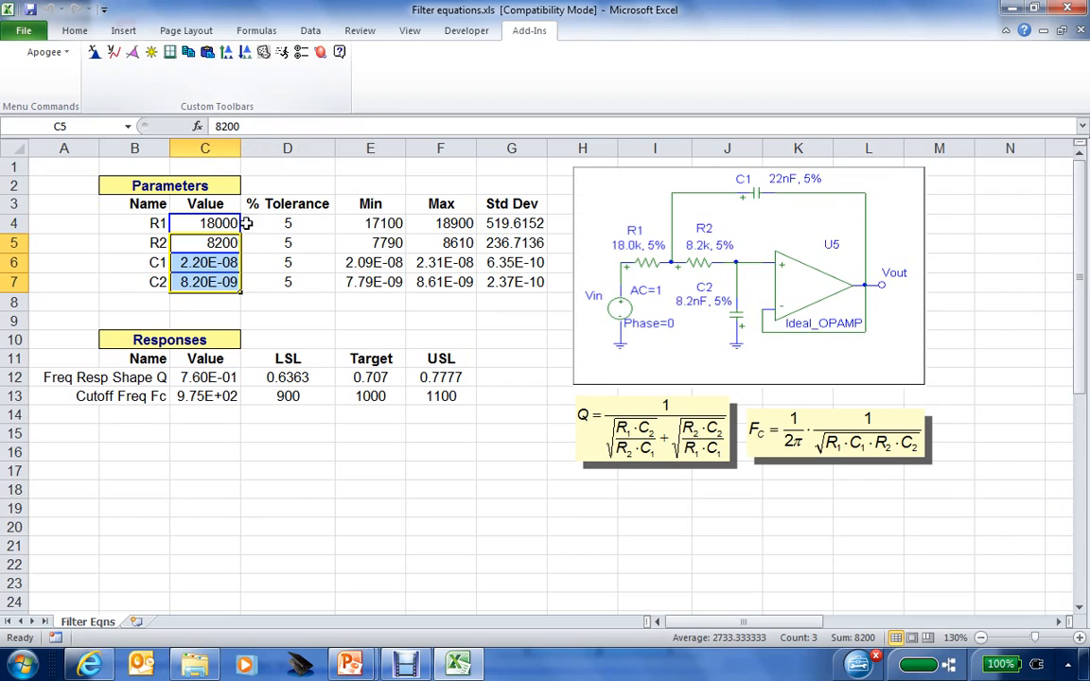
pyautogui.click(271, 314)
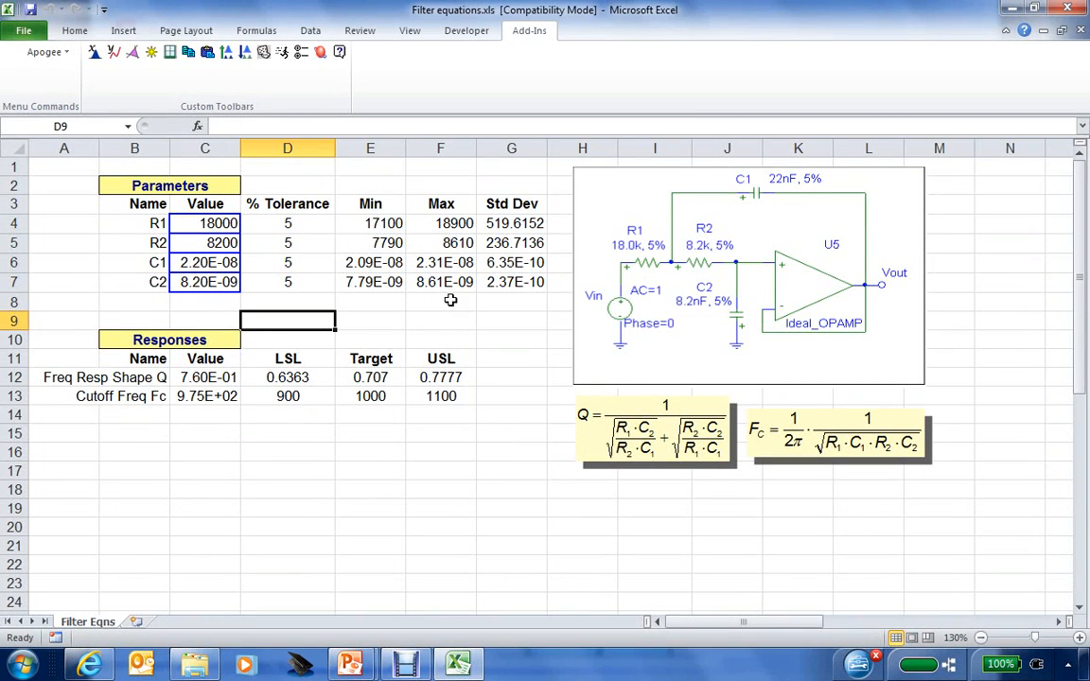
# Define C12 as a response named from B12, with LSL D12 (0.6363) and USL F12 (0.7777).
pyautogui.click(196, 378)
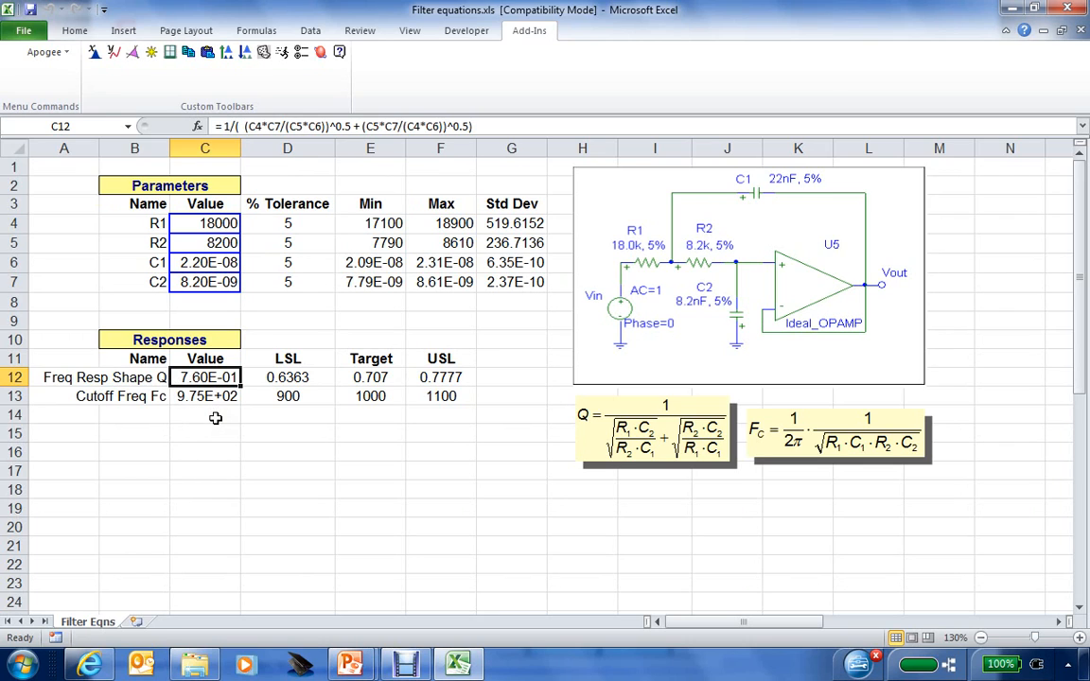
pyautogui.click(114, 54)
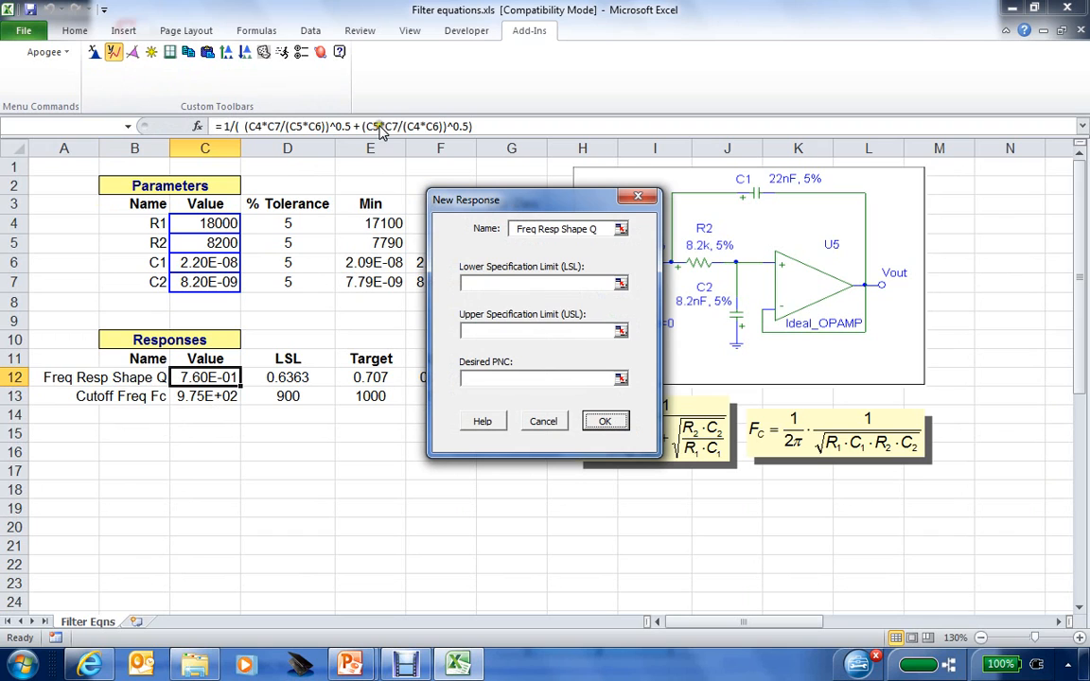
pyautogui.click(616, 229)
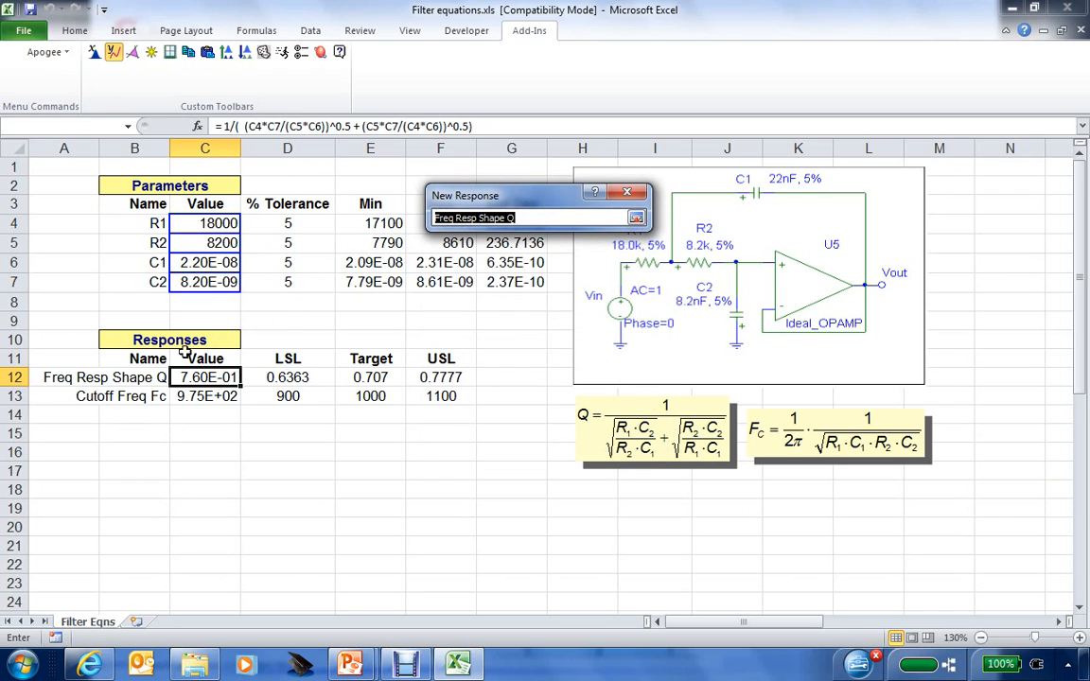
pyautogui.click(147, 376)
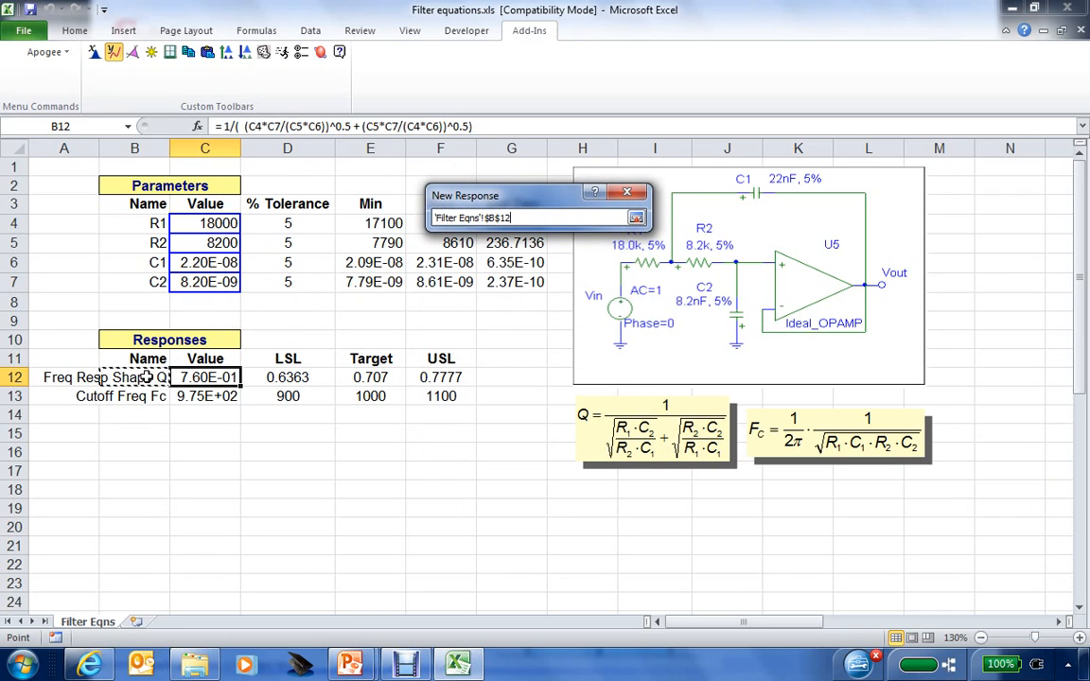
pyautogui.click(635, 219)
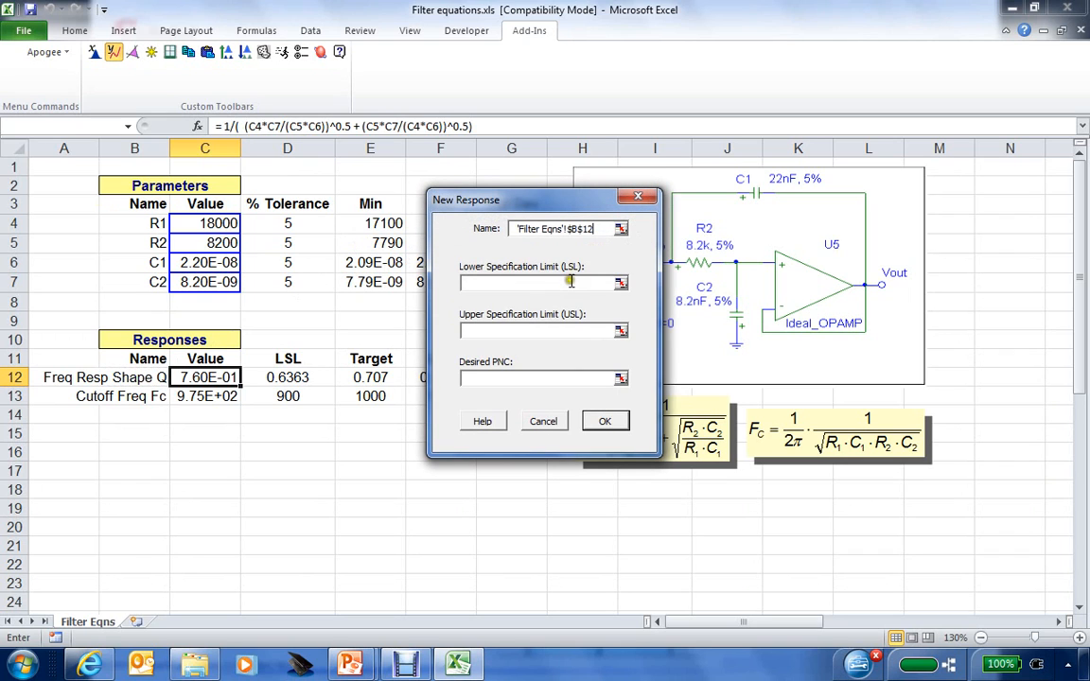
pyautogui.moveTo(544, 204); pyautogui.dragTo(694, 193)
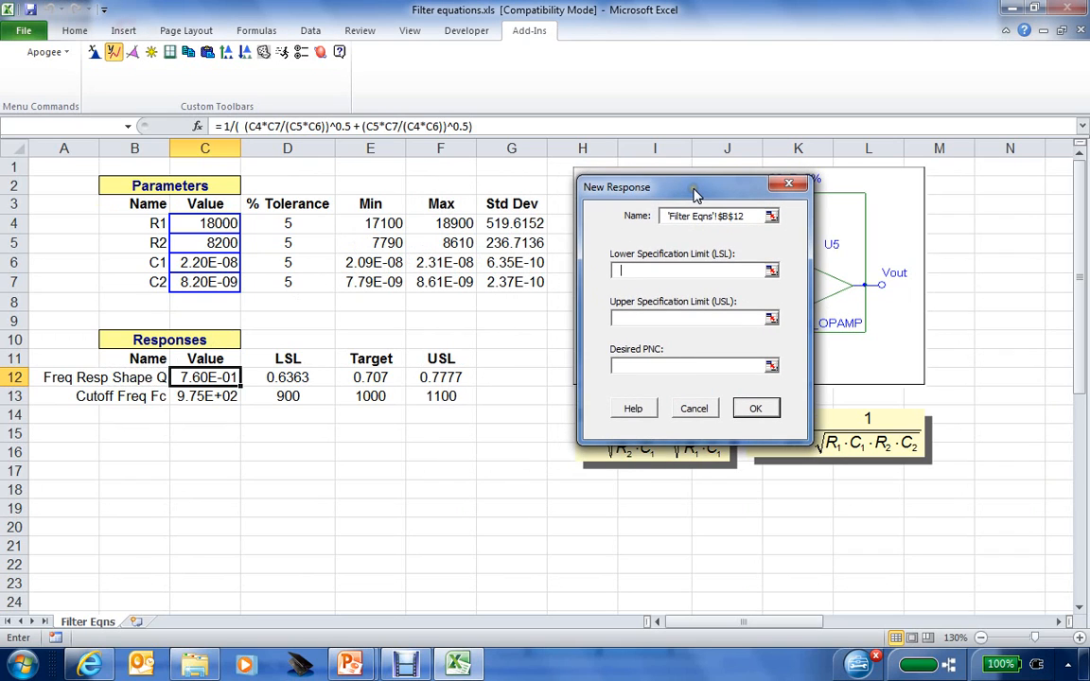
pyautogui.click(293, 377)
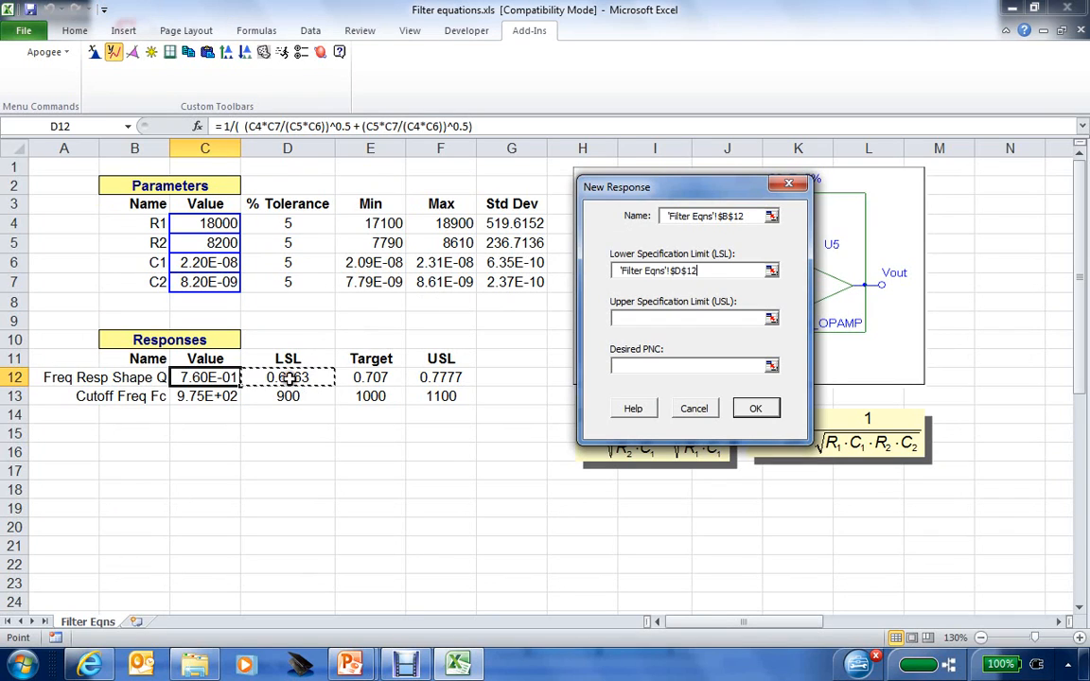
pyautogui.click(695, 319)
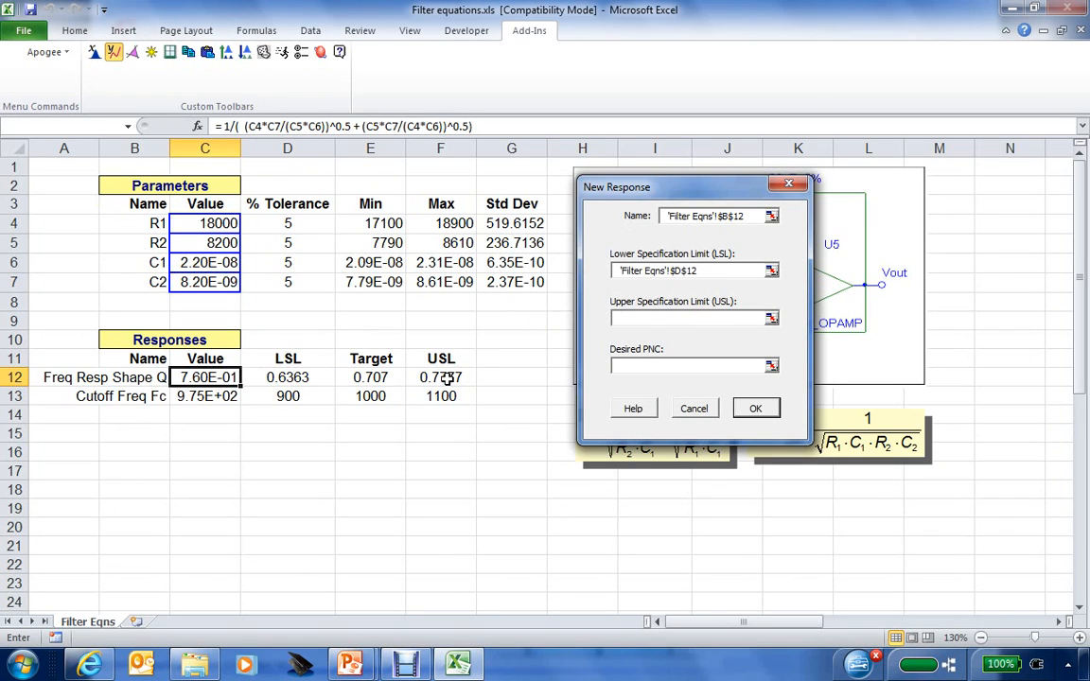
pyautogui.click(447, 377)
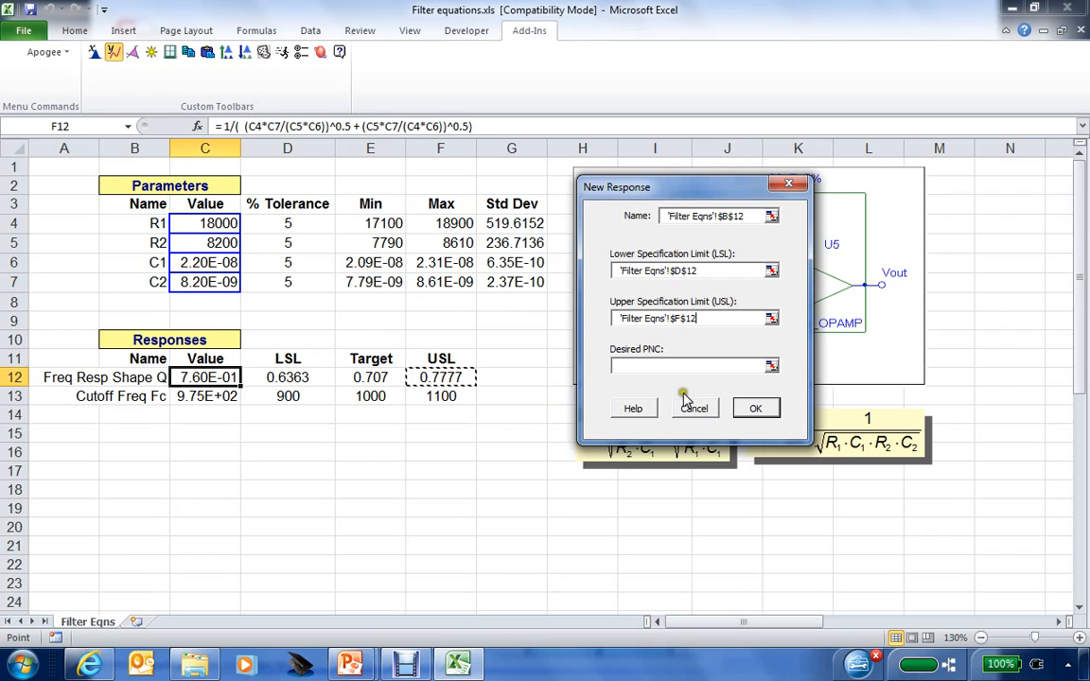
pyautogui.click(747, 409)
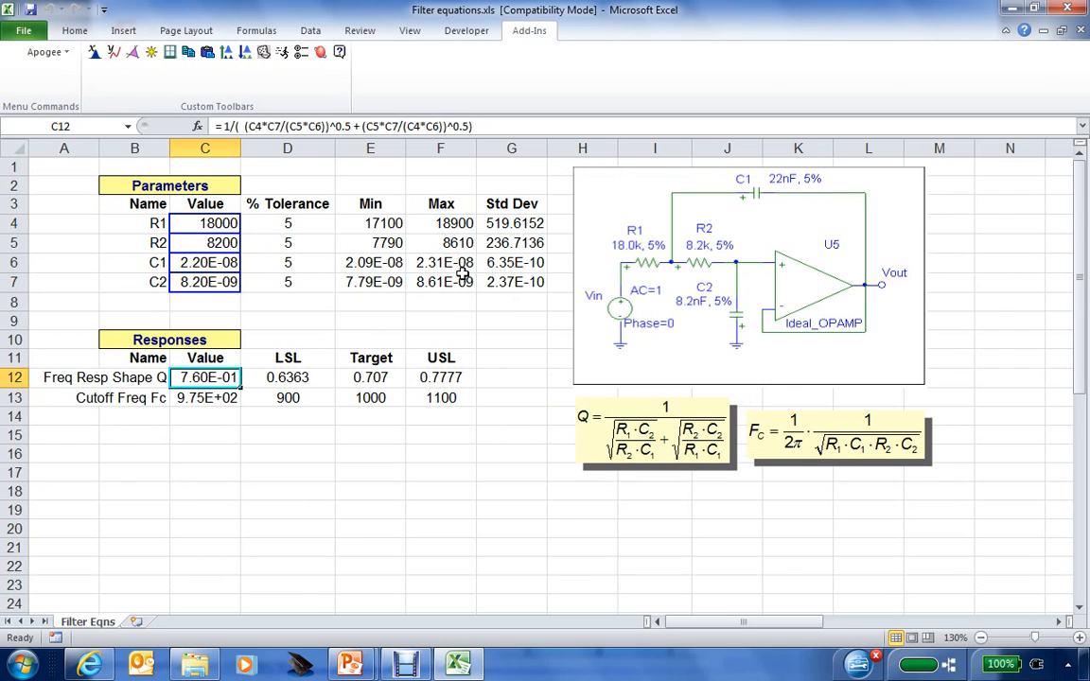
# Copy the Q response definition from C12 and paste it onto the Fc cell C13.
pyautogui.click(214, 397)
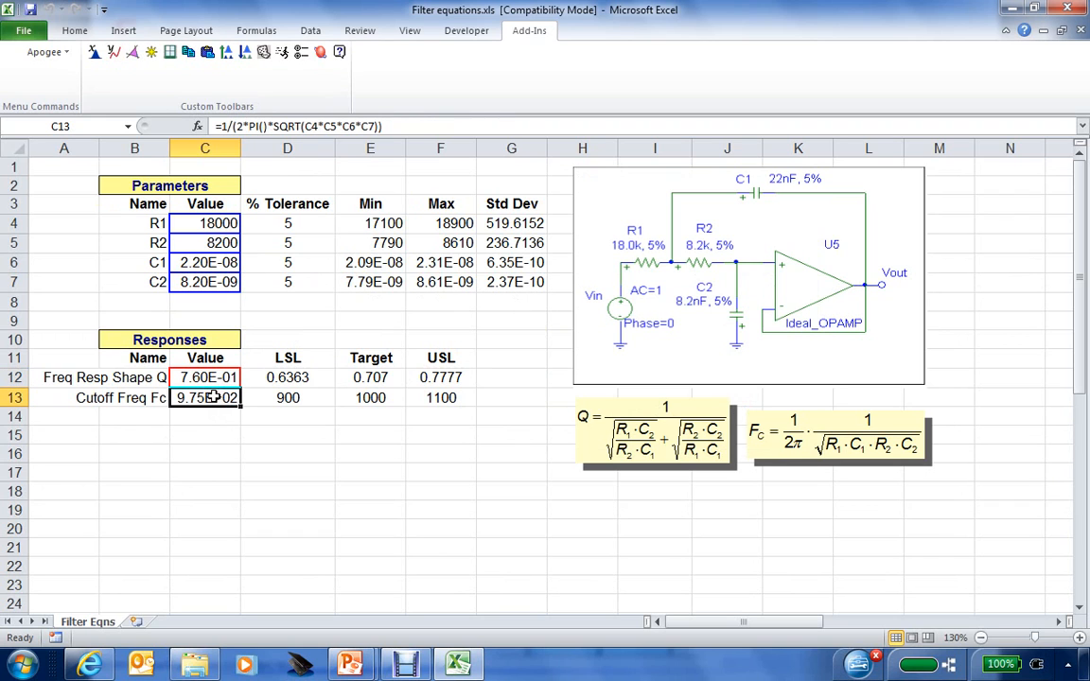
pyautogui.click(199, 379)
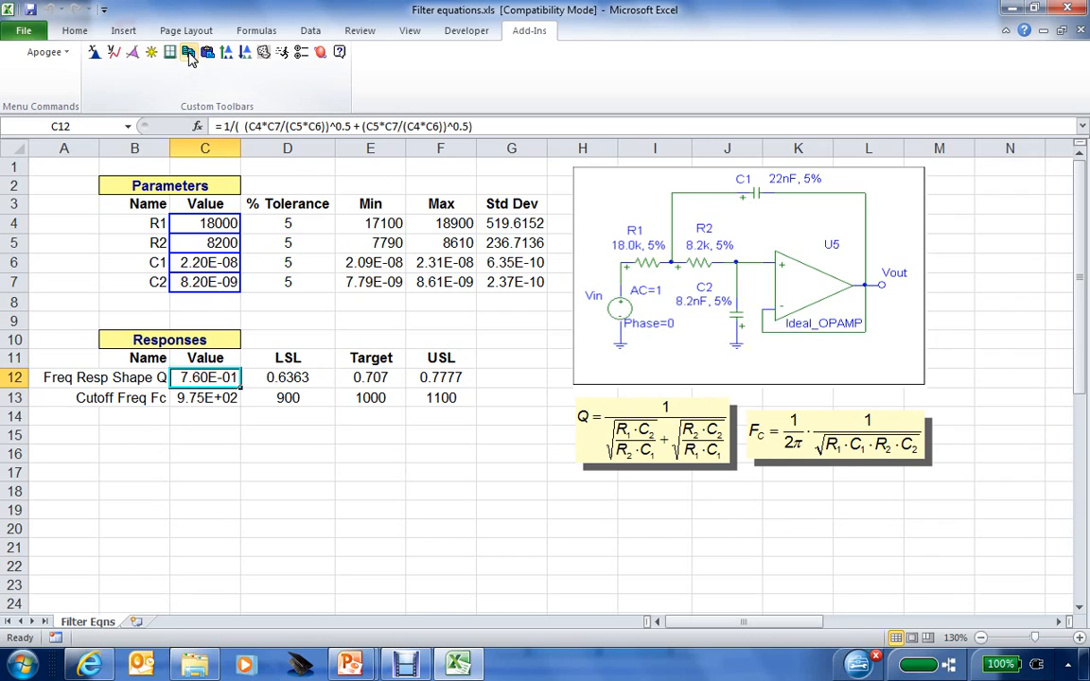
pyautogui.click(205, 397)
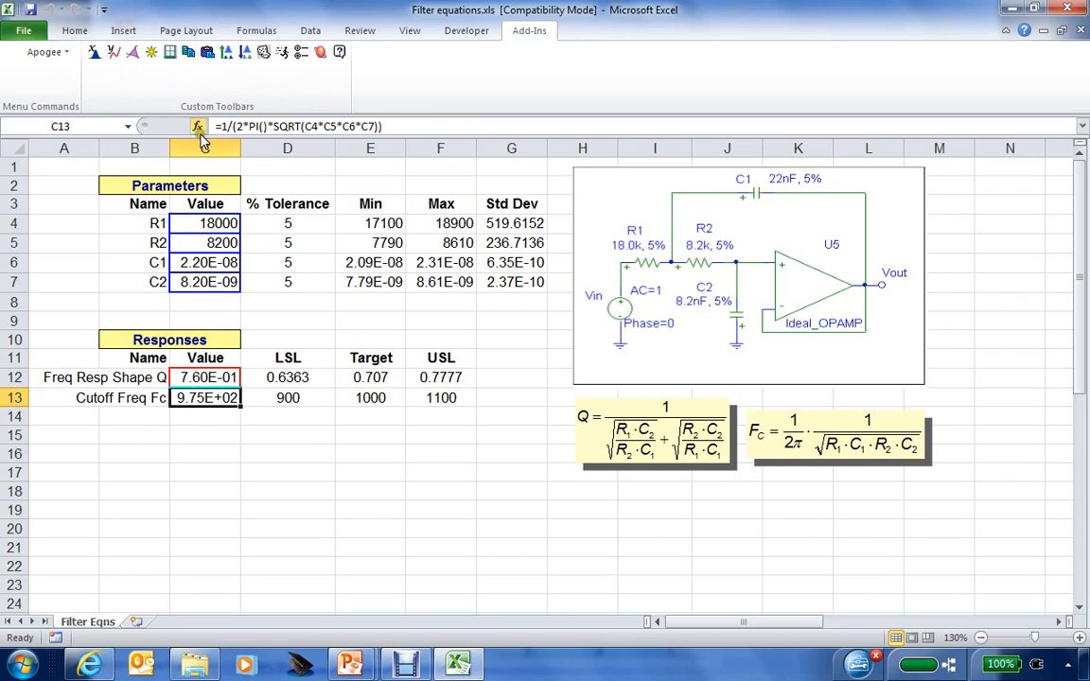
pyautogui.click(214, 59)
pyautogui.click(201, 434)
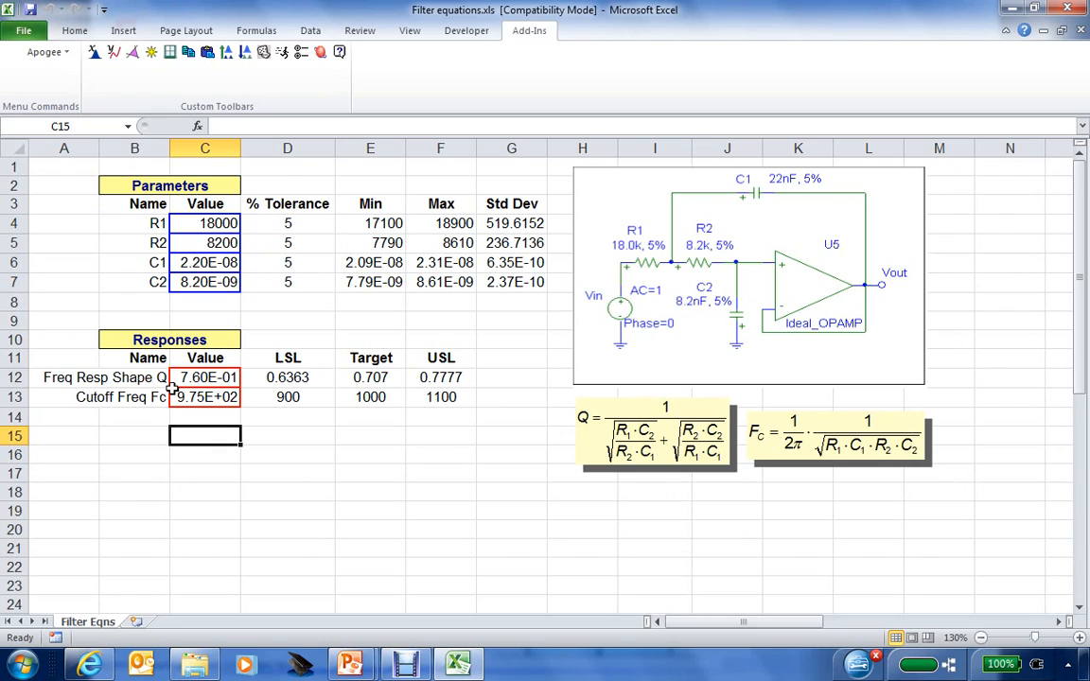
pyautogui.click(172, 56)
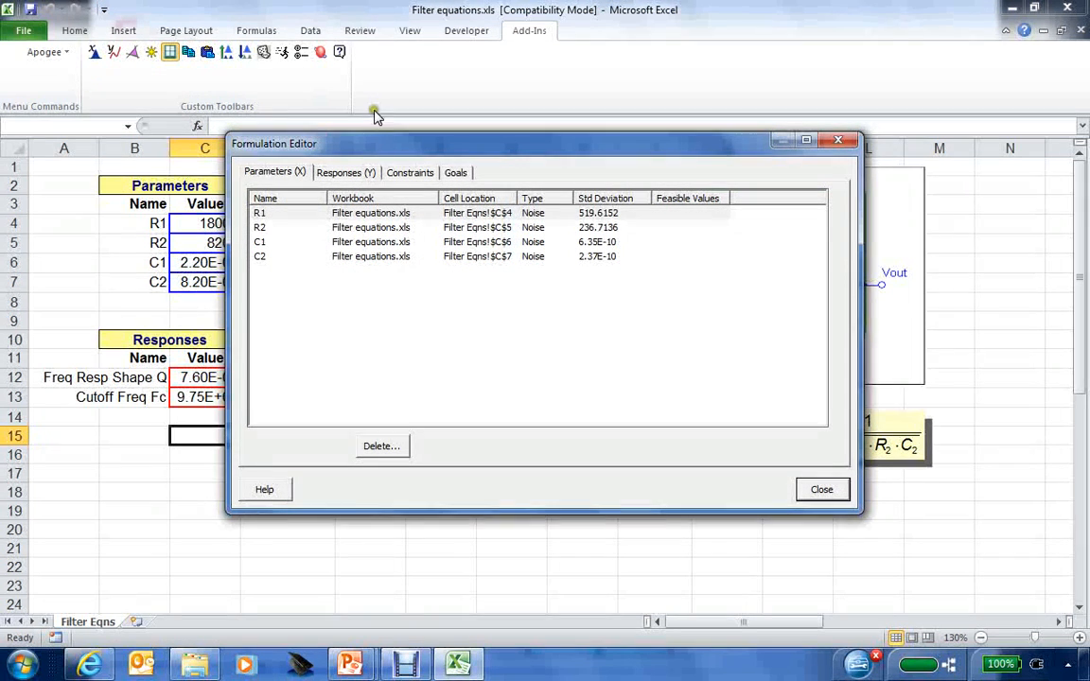
pyautogui.moveTo(379, 152); pyautogui.dragTo(496, 173)
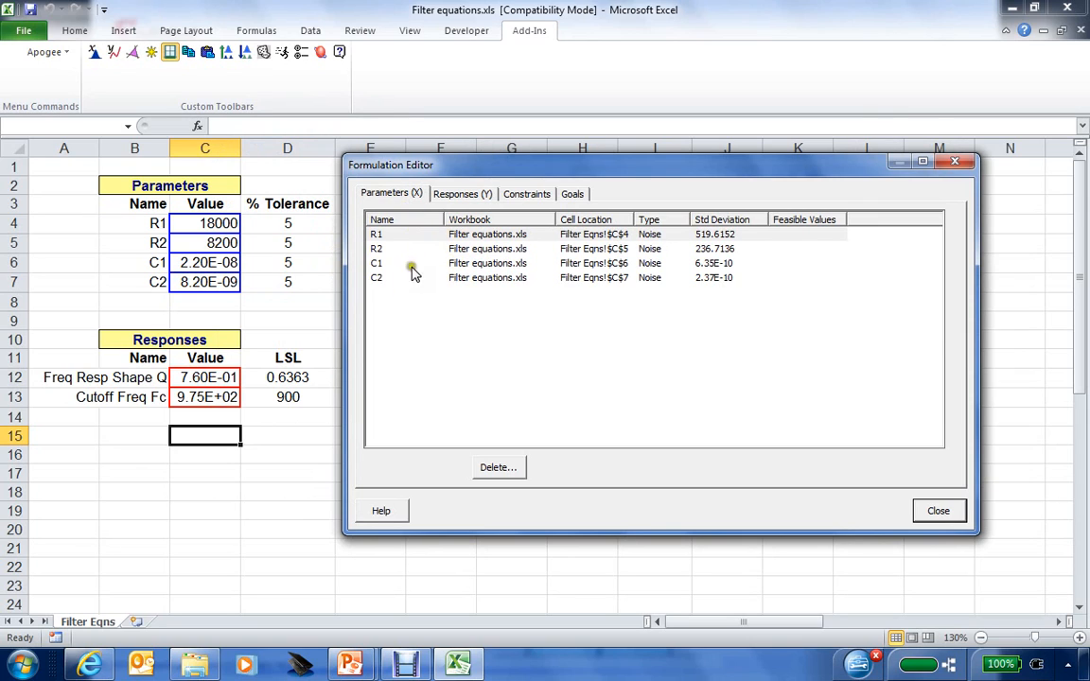
pyautogui.click(464, 194)
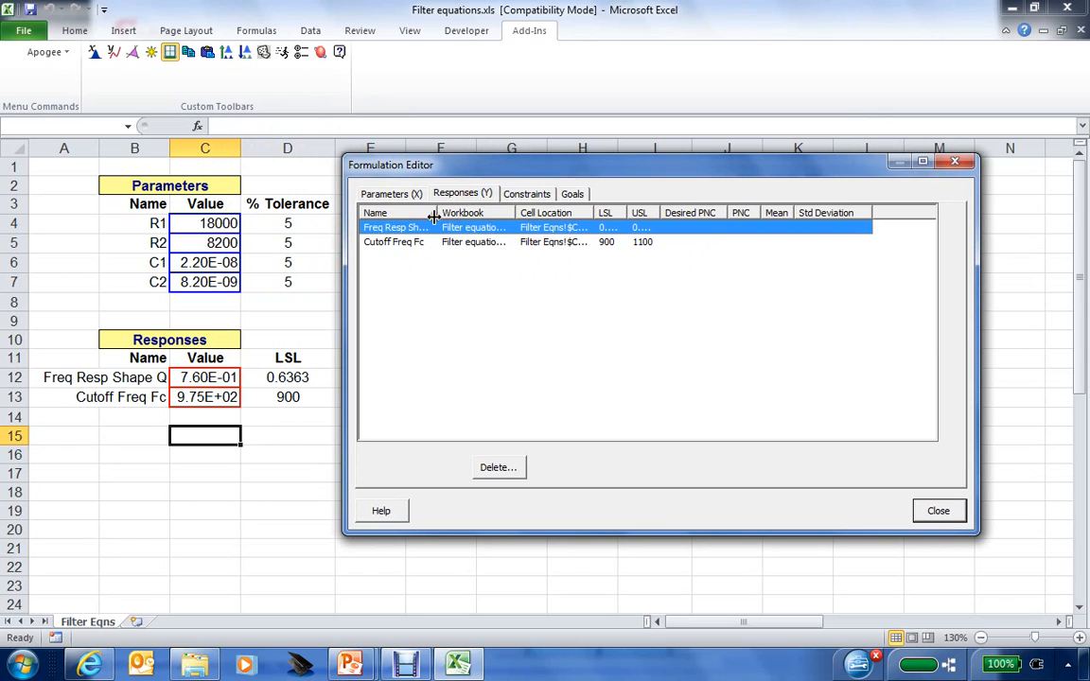
pyautogui.moveTo(439, 212); pyautogui.dragTo(468, 212)
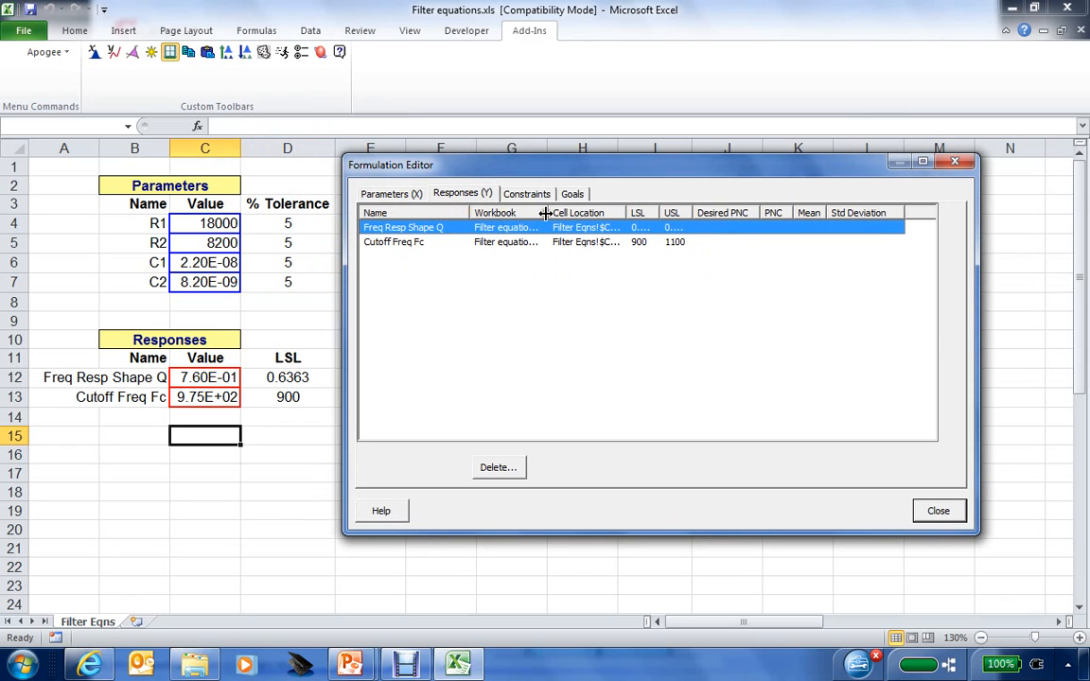
pyautogui.moveTo(548, 212); pyautogui.dragTo(573, 213)
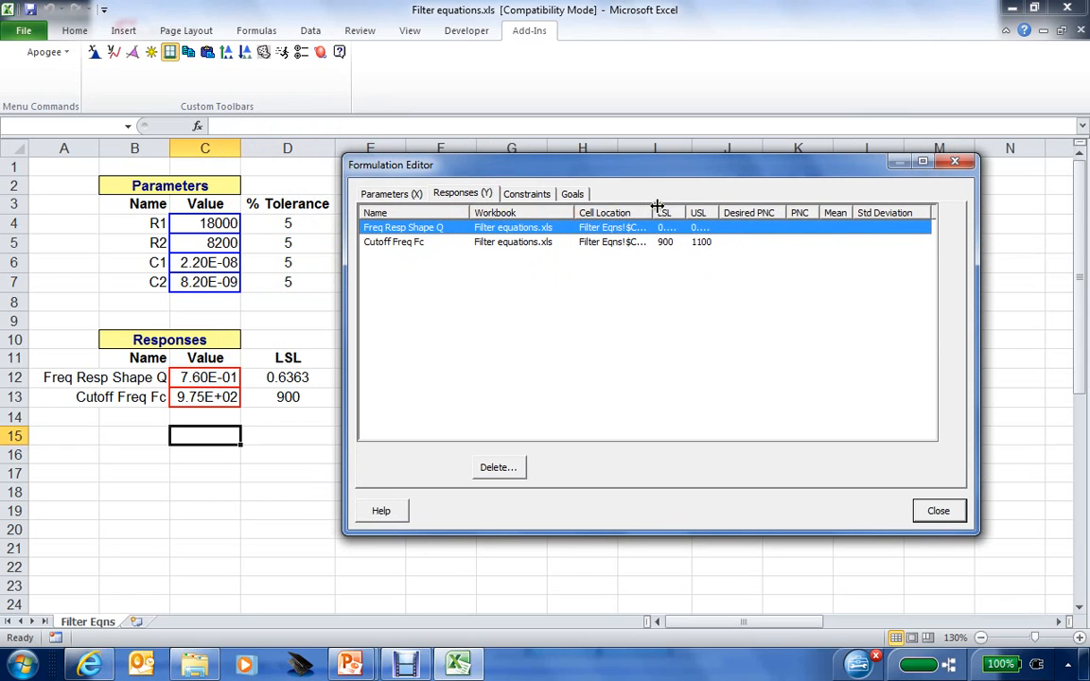
pyautogui.moveTo(652, 212); pyautogui.dragTo(768, 210)
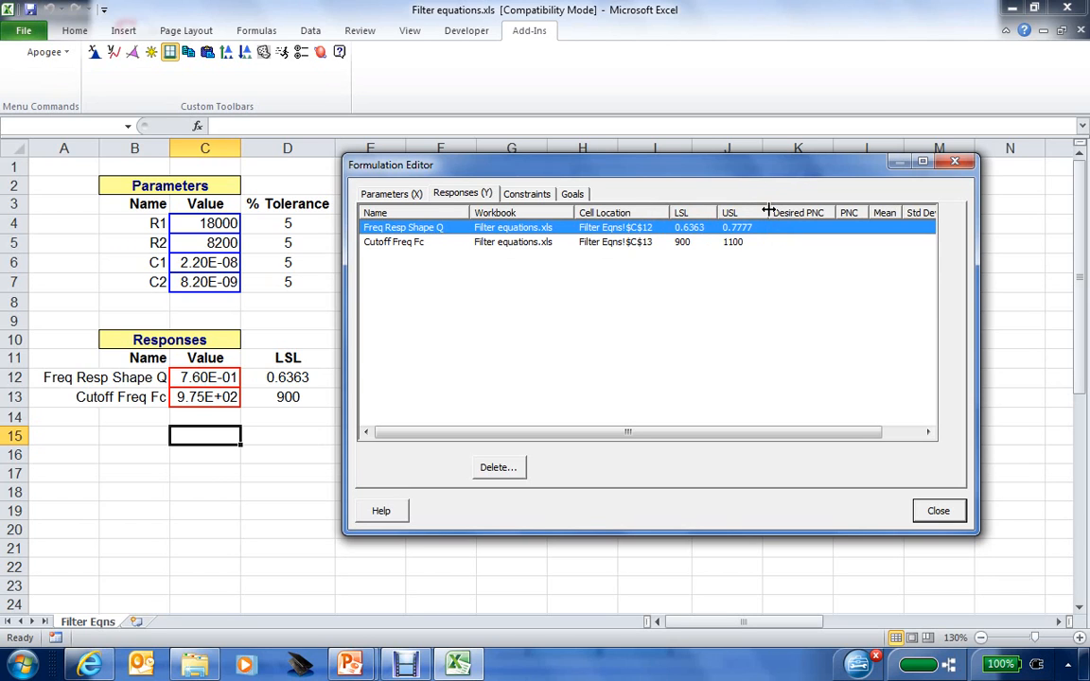
pyautogui.click(938, 511)
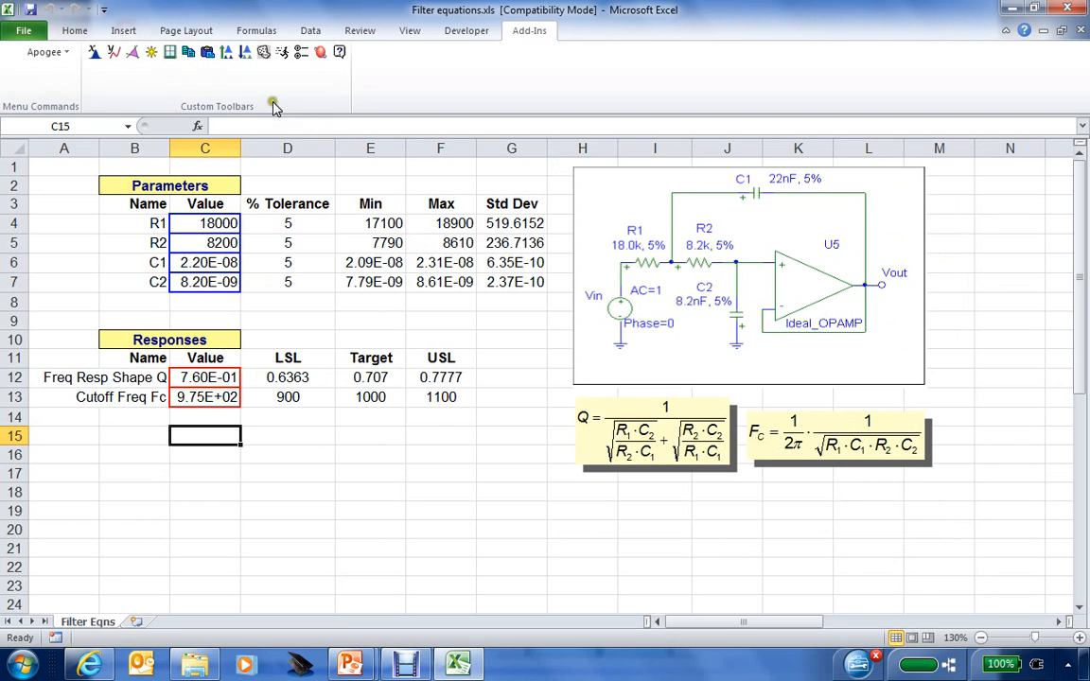
# Run sensitivity analysis on both Freq Resp Shape Q and Cutoff Freq Fc, accepting the Q parameters.
pyautogui.click(227, 56)
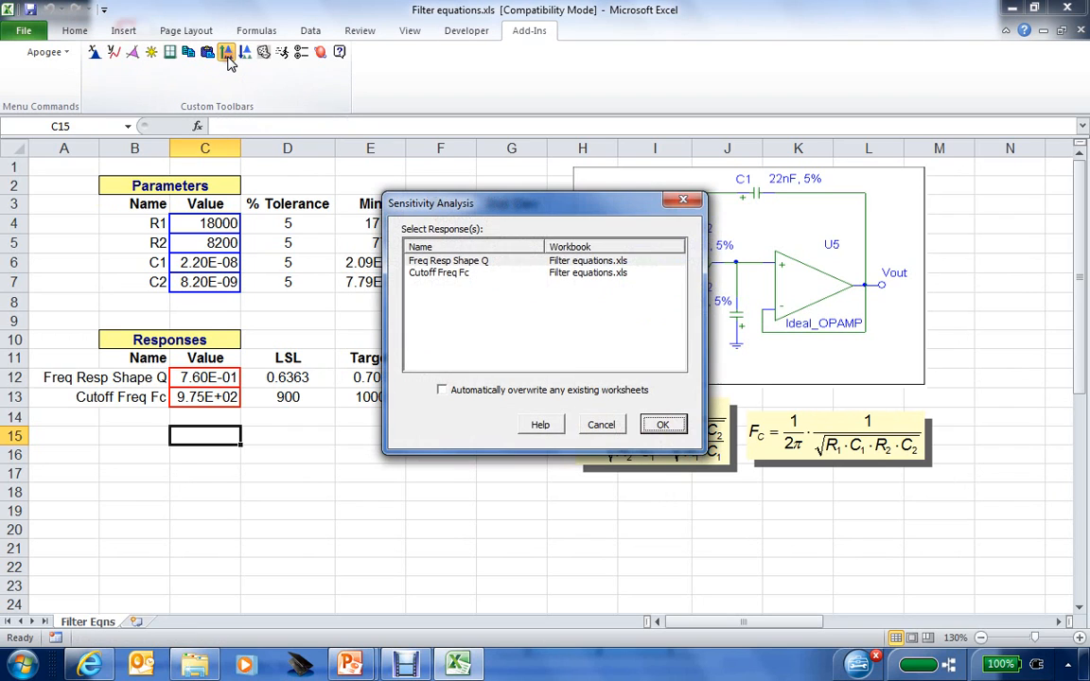
pyautogui.click(440, 264)
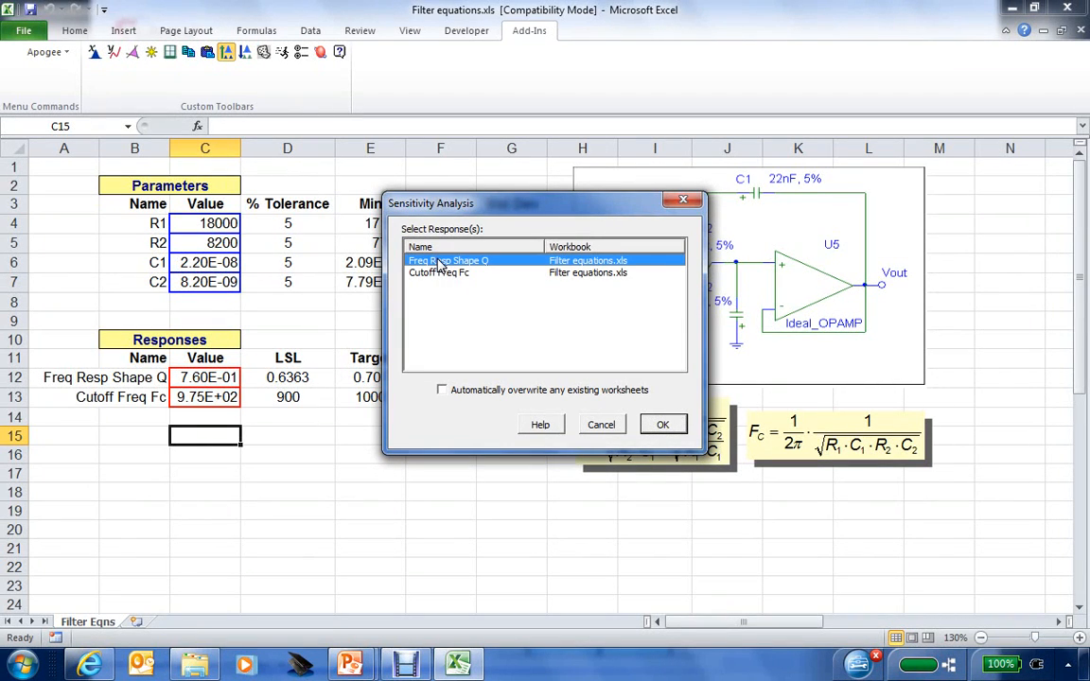
pyautogui.click(439, 274)
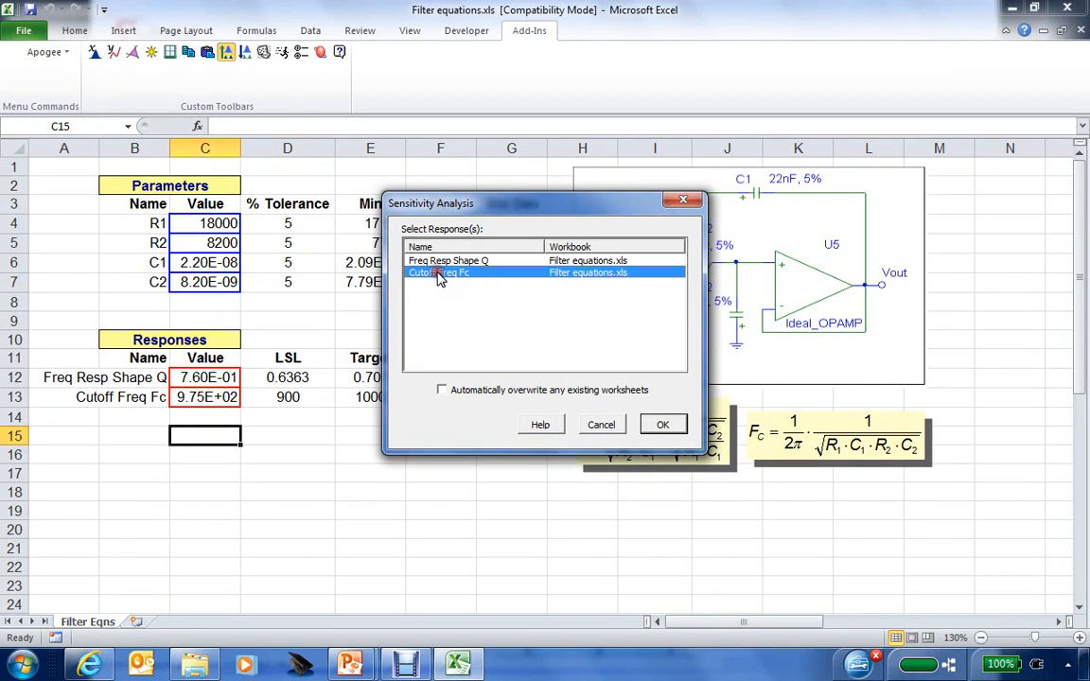
pyautogui.click(438, 262)
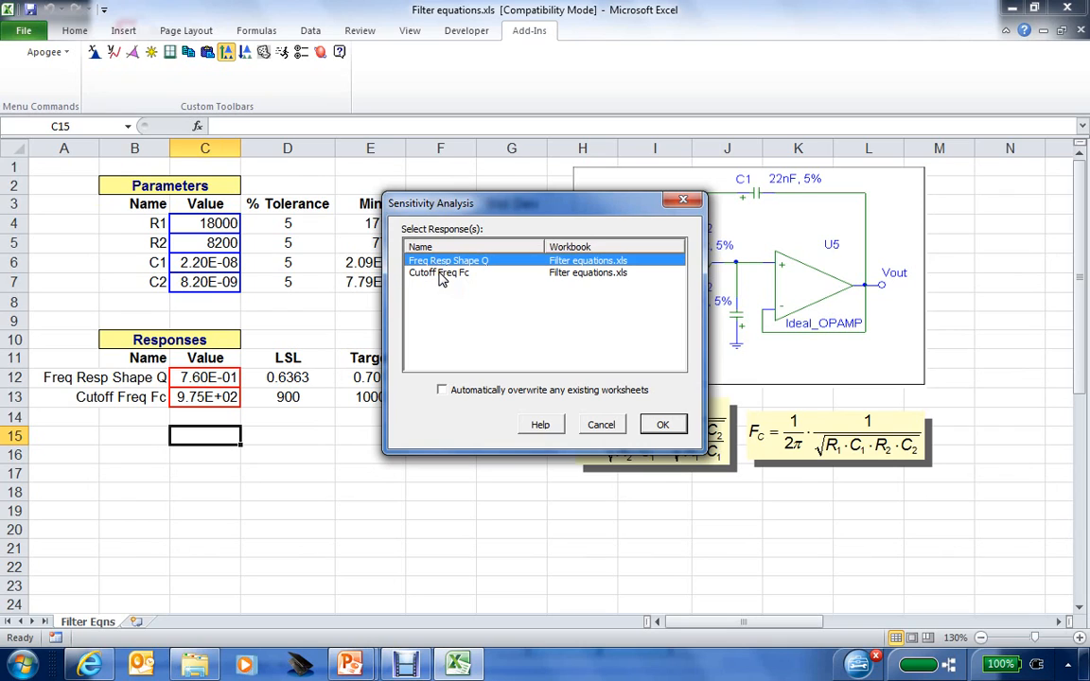
pyautogui.keyDown('ctrl'); pyautogui.click(440, 275); pyautogui.keyUp('ctrl')
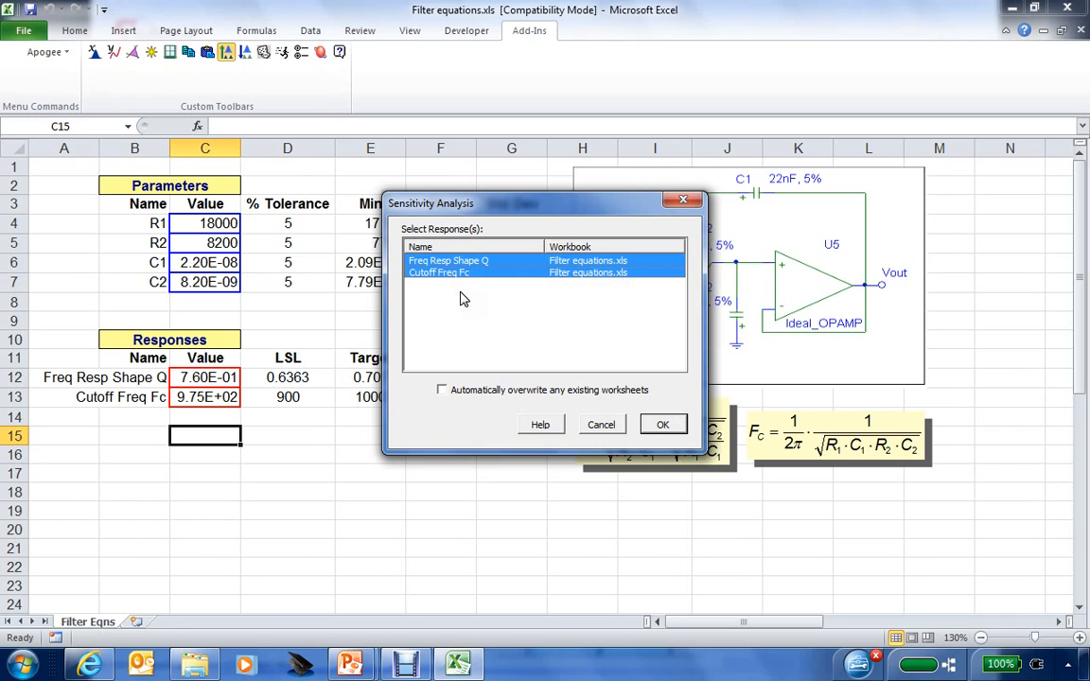
pyautogui.click(662, 424)
pyautogui.click(662, 425)
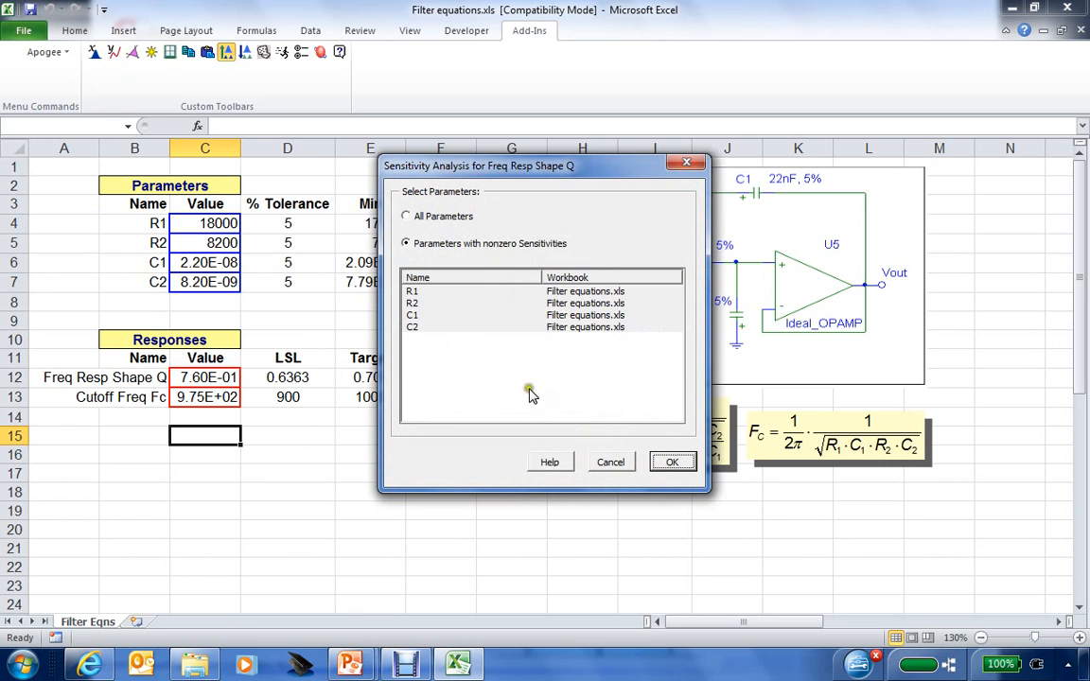
pyautogui.click(668, 463)
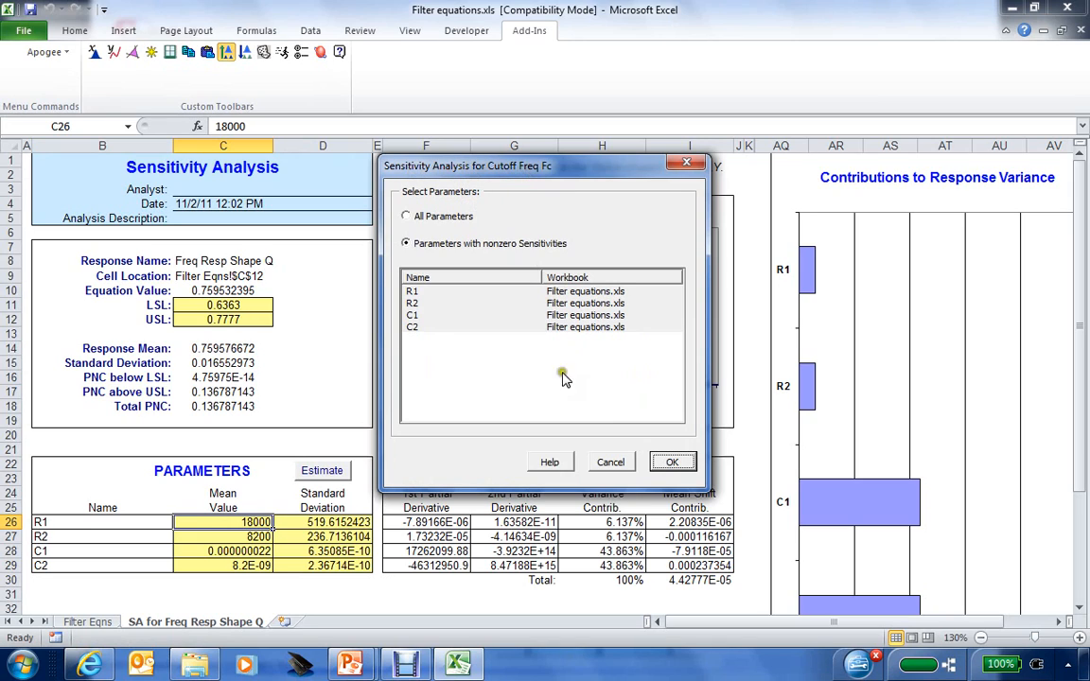
# Accept the Fc analysis parameters and look through the Filter Eqns and both SA sheets.
pyautogui.click(669, 462)
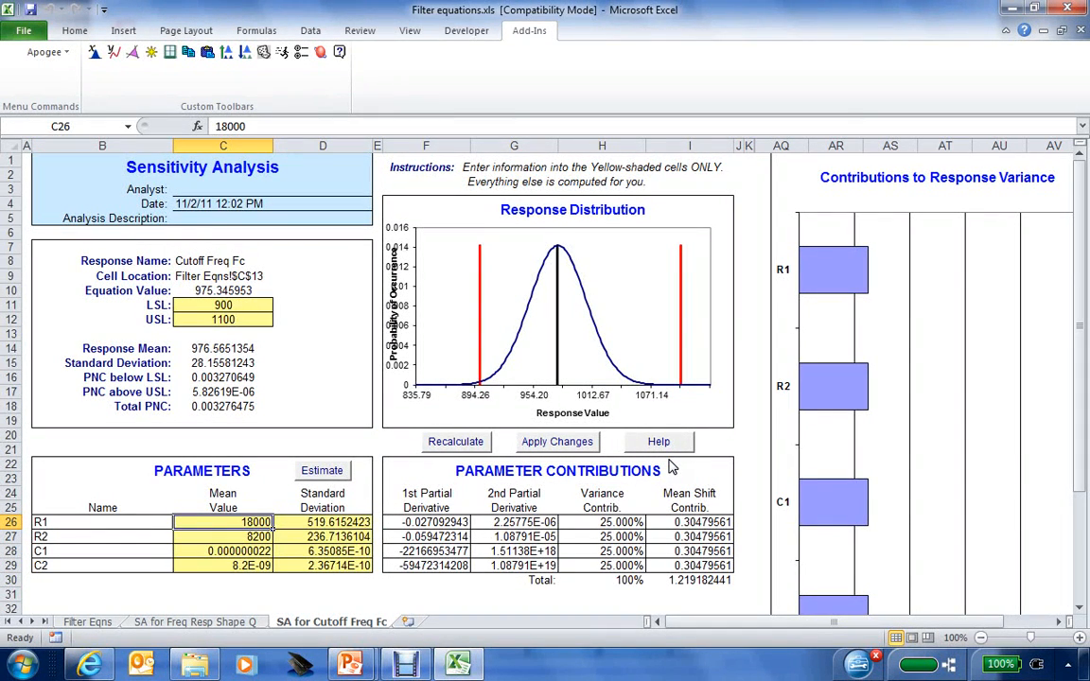
pyautogui.click(88, 622)
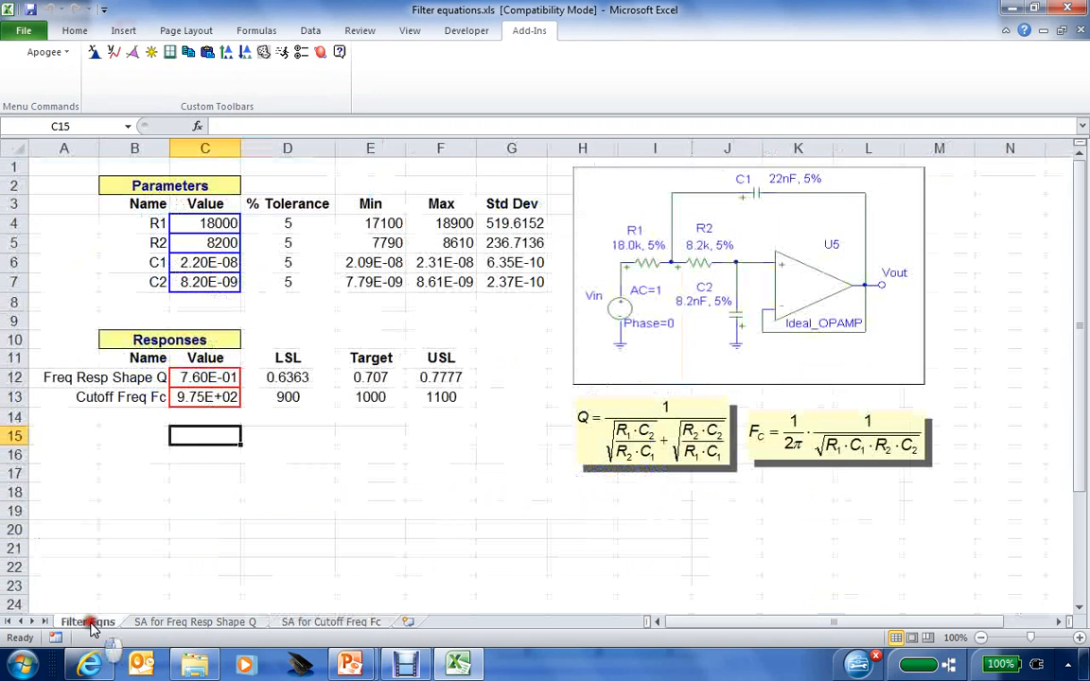
pyautogui.click(151, 624)
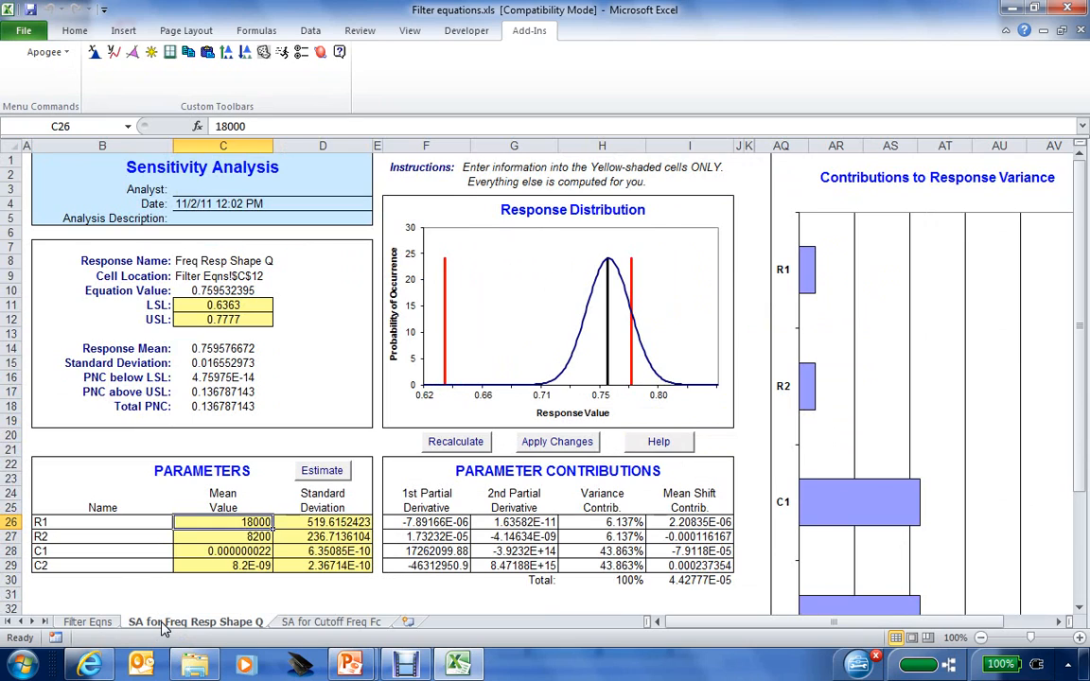
pyautogui.click(286, 624)
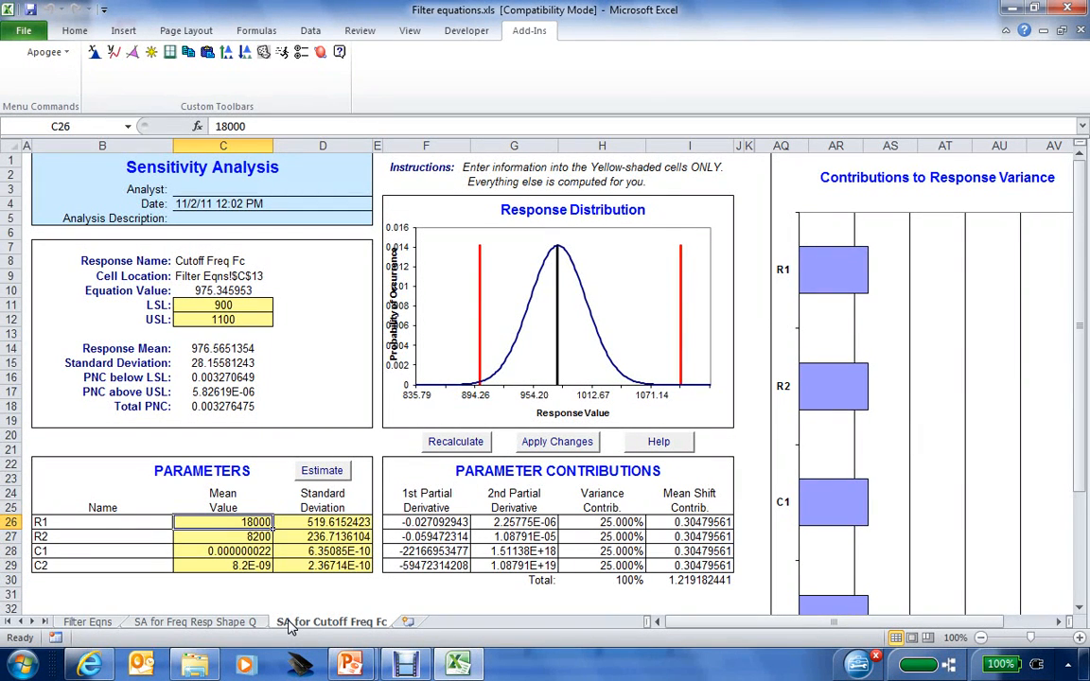
# Review Fc results: C10 equation, parameter means, mean 976.57, SD 28.16 and PNC values.
pyautogui.click(236, 291)
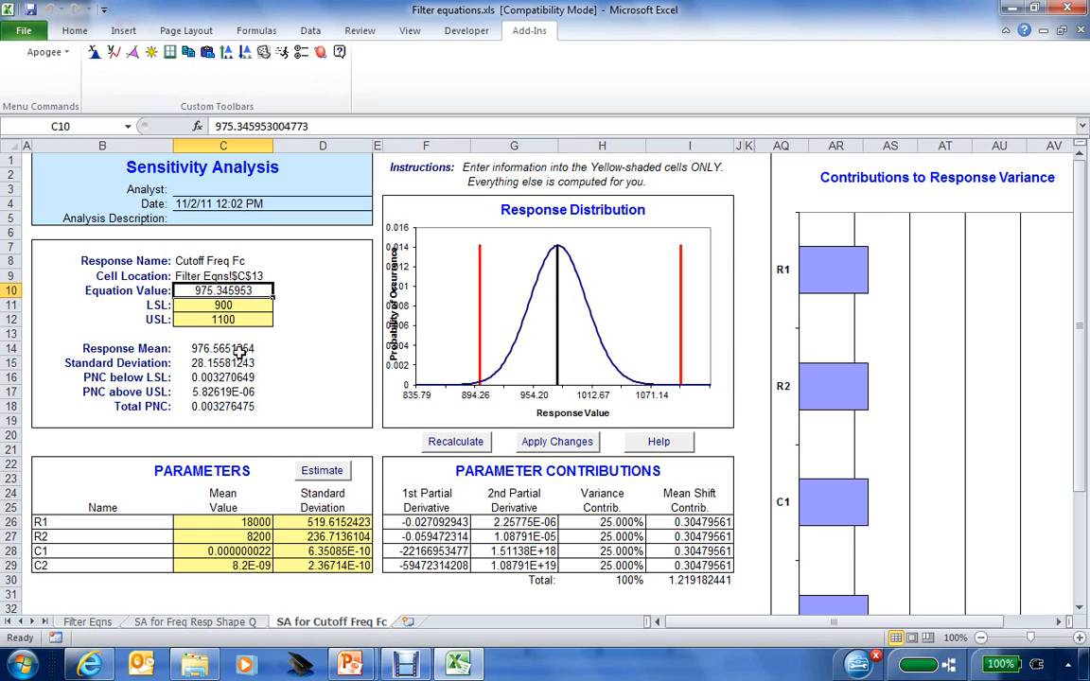
pyautogui.moveTo(241, 522); pyautogui.dragTo(249, 568)
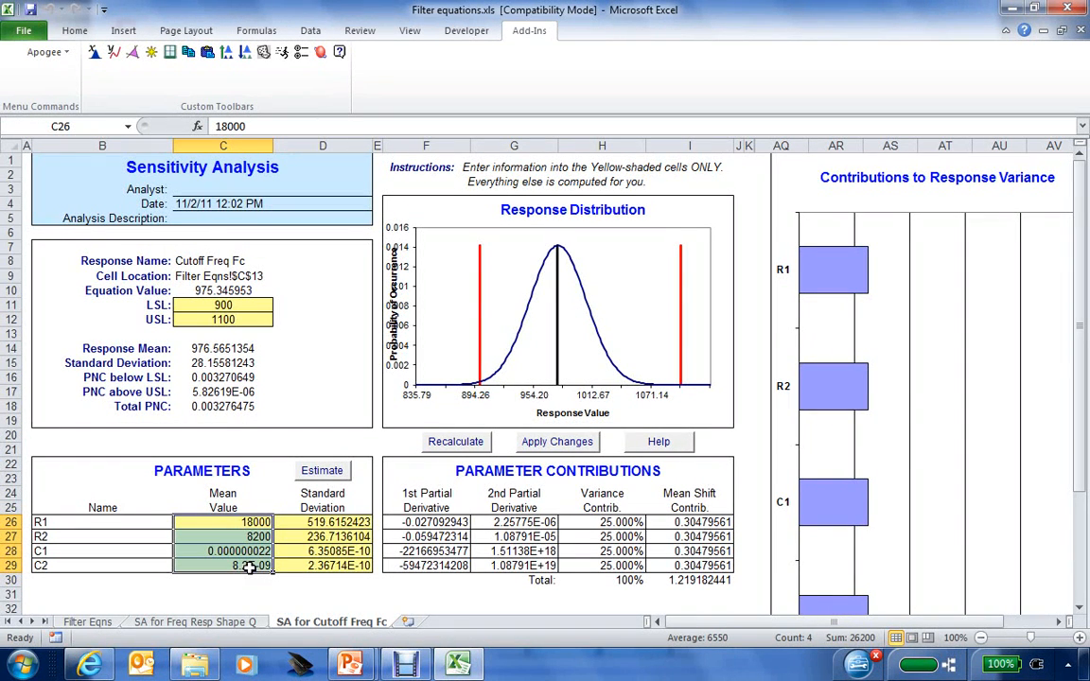
pyautogui.click(238, 348)
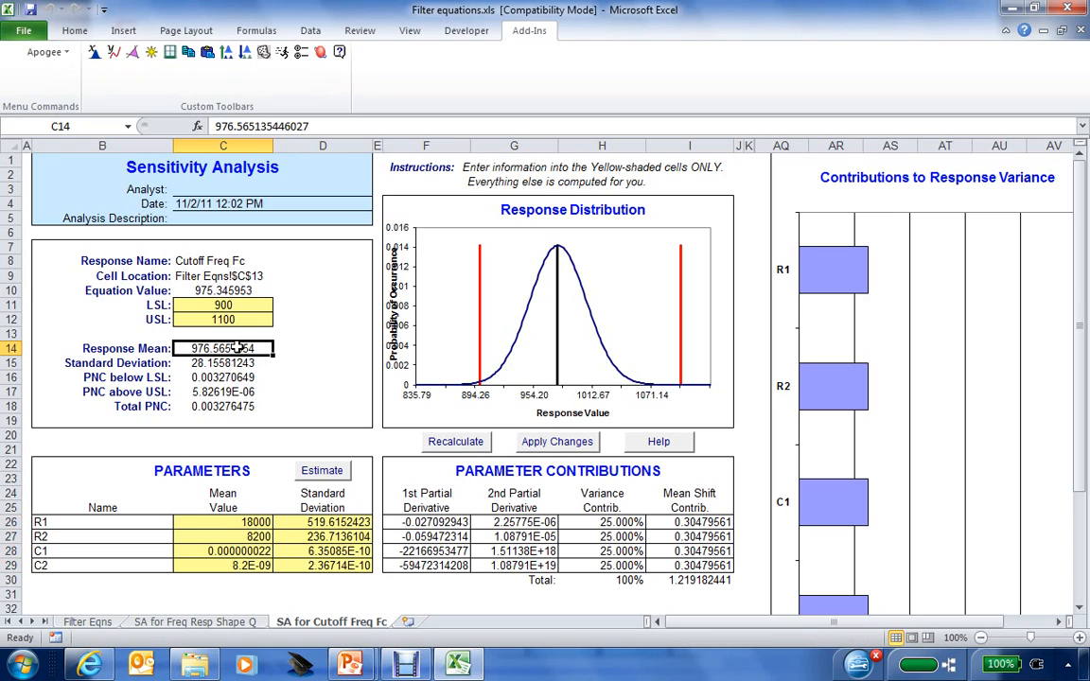
pyautogui.click(224, 363)
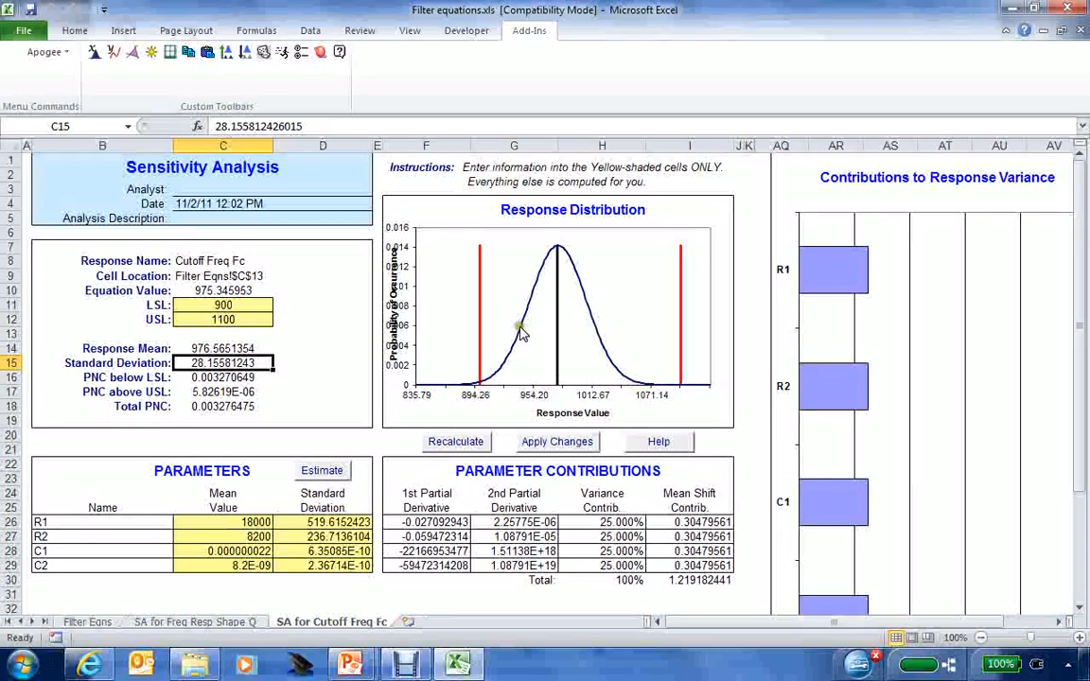
pyautogui.moveTo(594, 331)
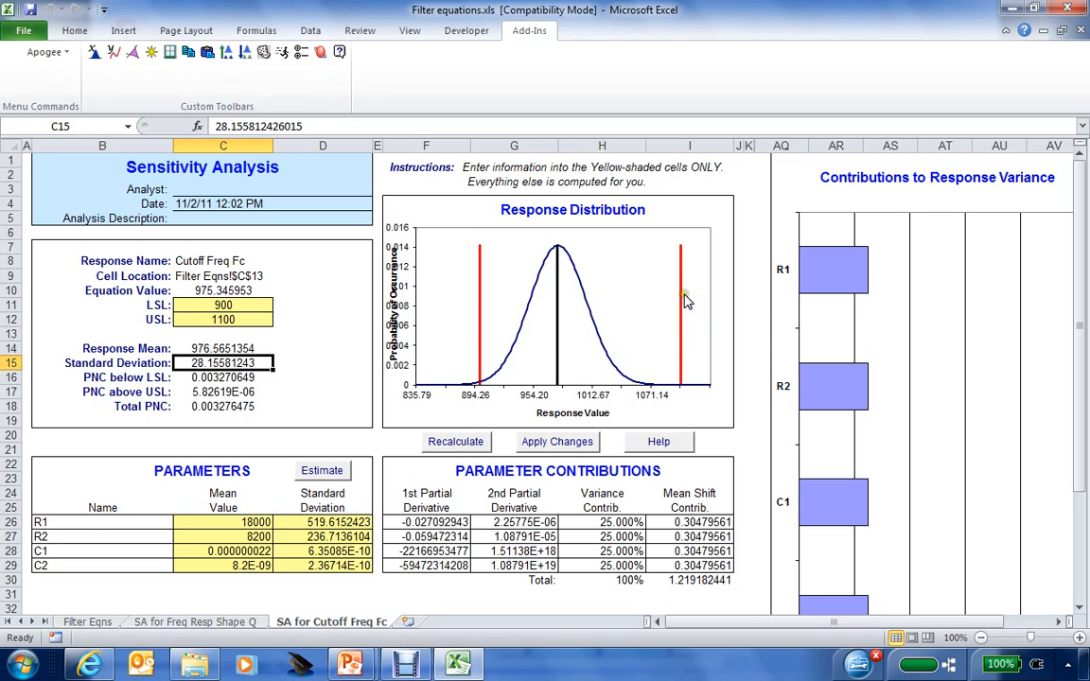
pyautogui.click(230, 377)
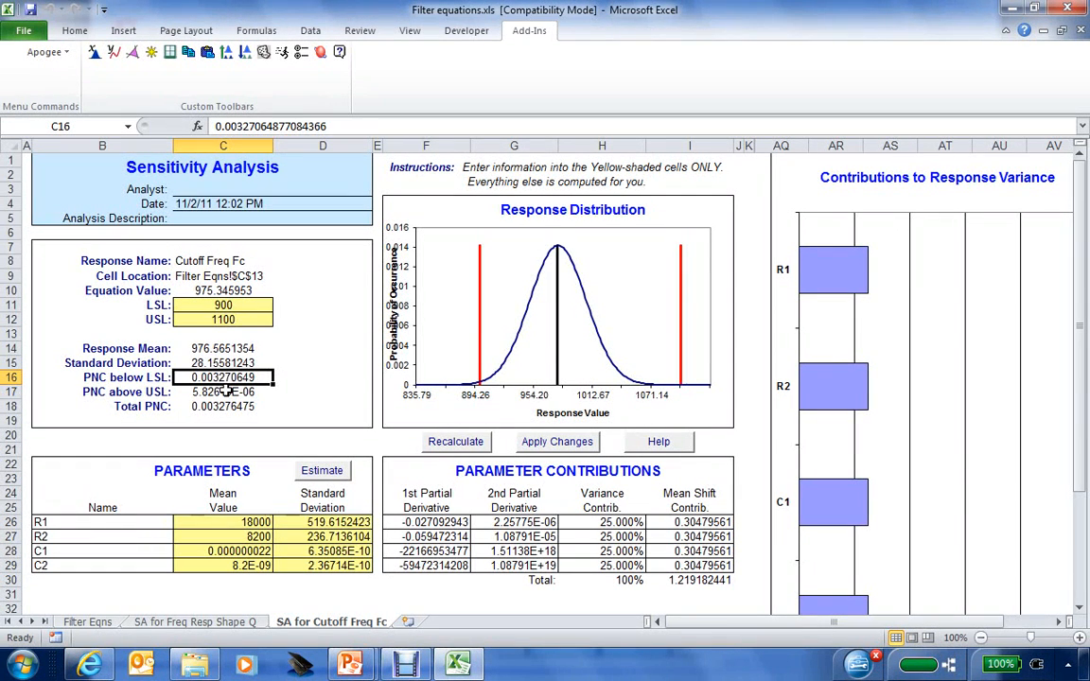
pyautogui.click(222, 391)
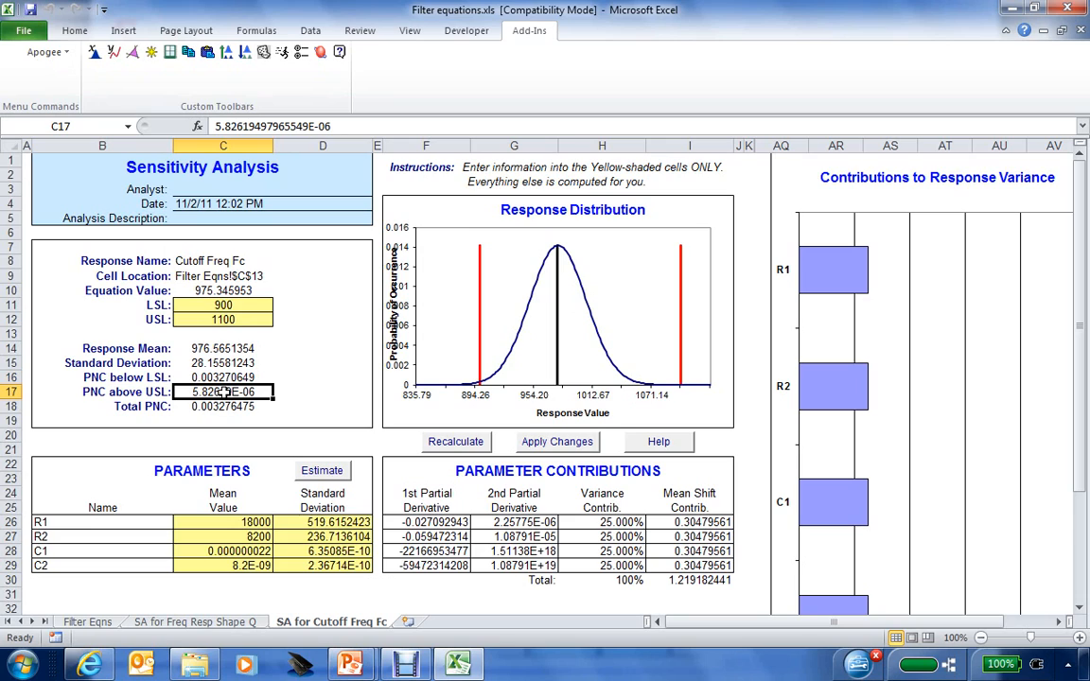
pyautogui.click(219, 405)
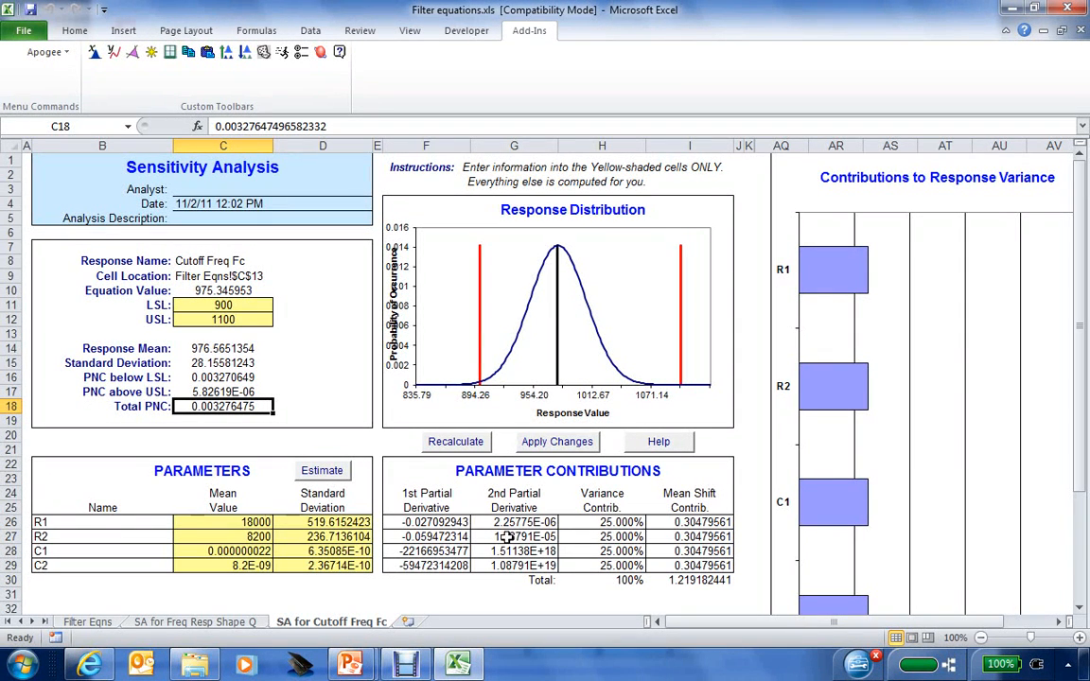
pyautogui.moveTo(462, 523); pyautogui.dragTo(452, 566)
pyautogui.moveTo(504, 522); pyautogui.dragTo(500, 567)
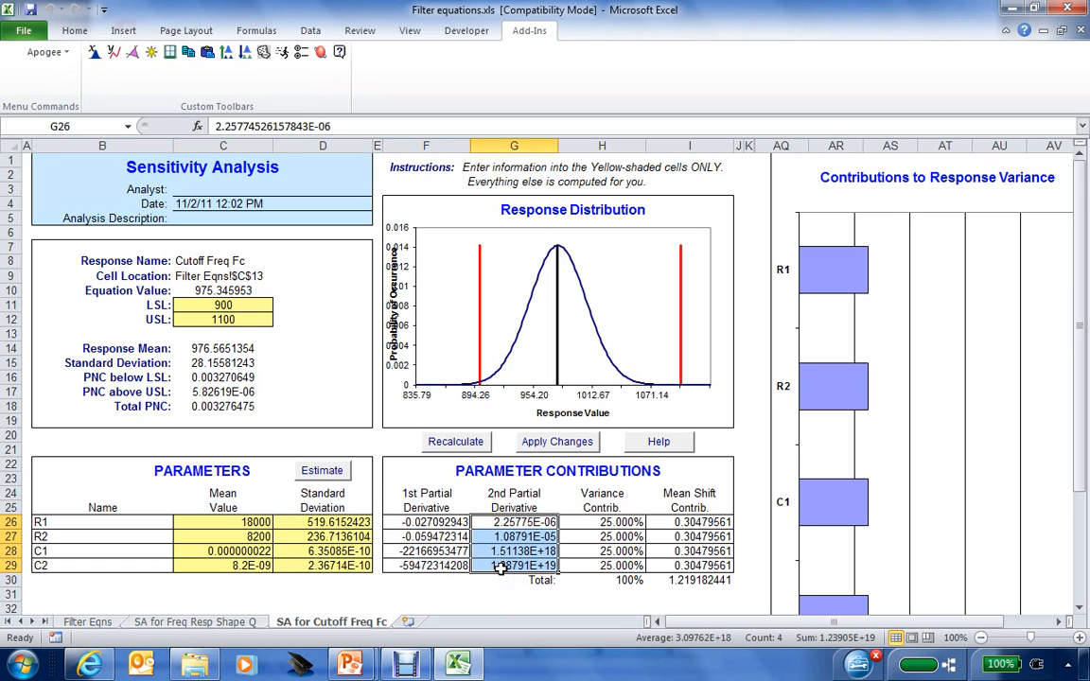
pyautogui.click(157, 523)
pyautogui.moveTo(158, 523); pyautogui.dragTo(153, 560)
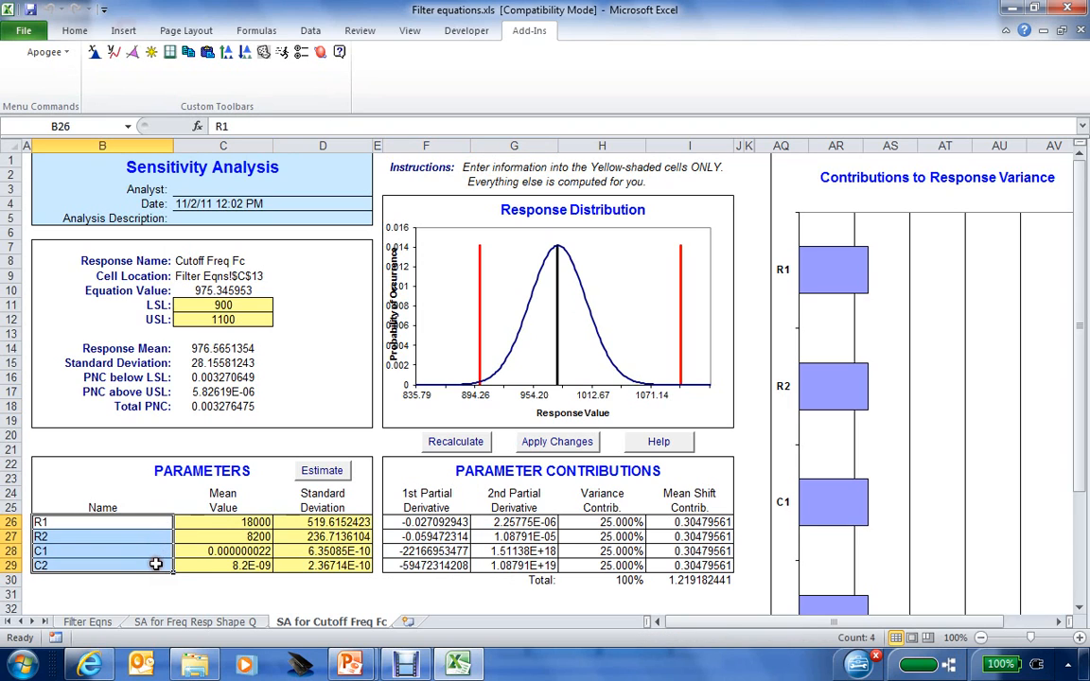
pyautogui.moveTo(594, 523); pyautogui.dragTo(596, 566)
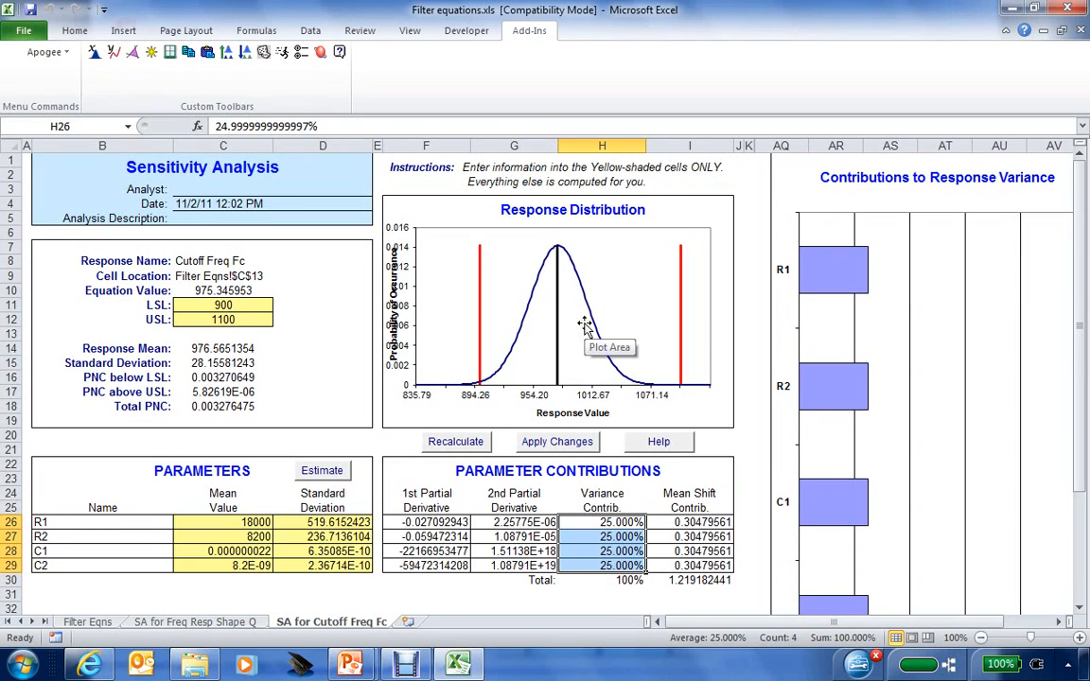
pyautogui.moveTo(675, 522); pyautogui.dragTo(679, 565)
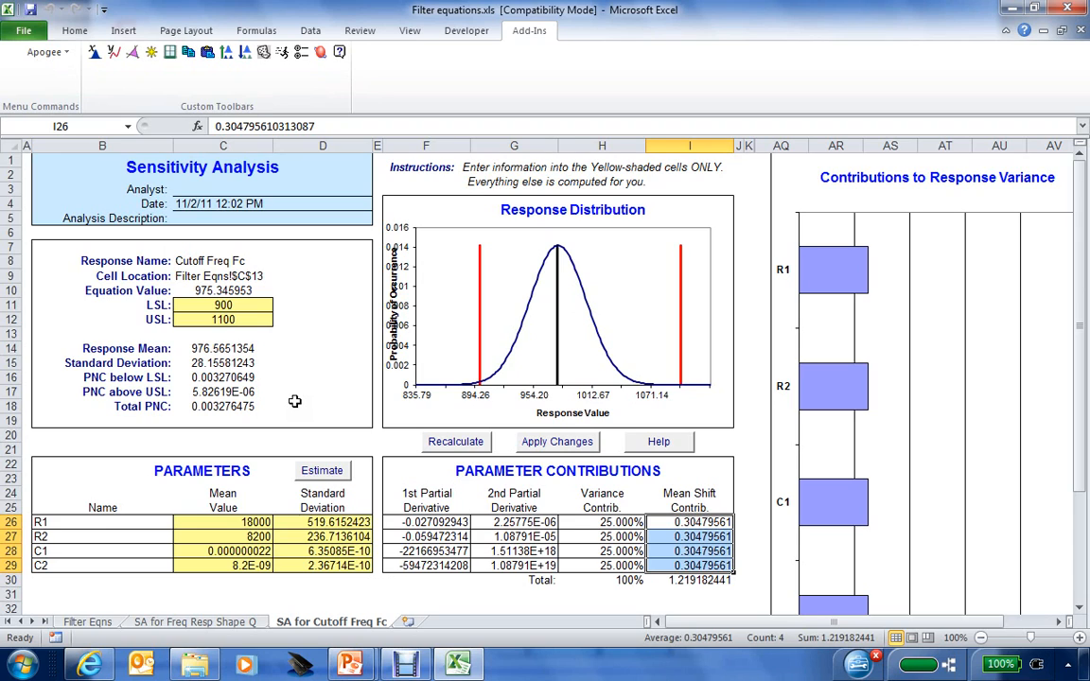
# Show the SA for Freq Resp Shape Q sheet and check Q's total PNC in cell C18.
pyautogui.click(228, 624)
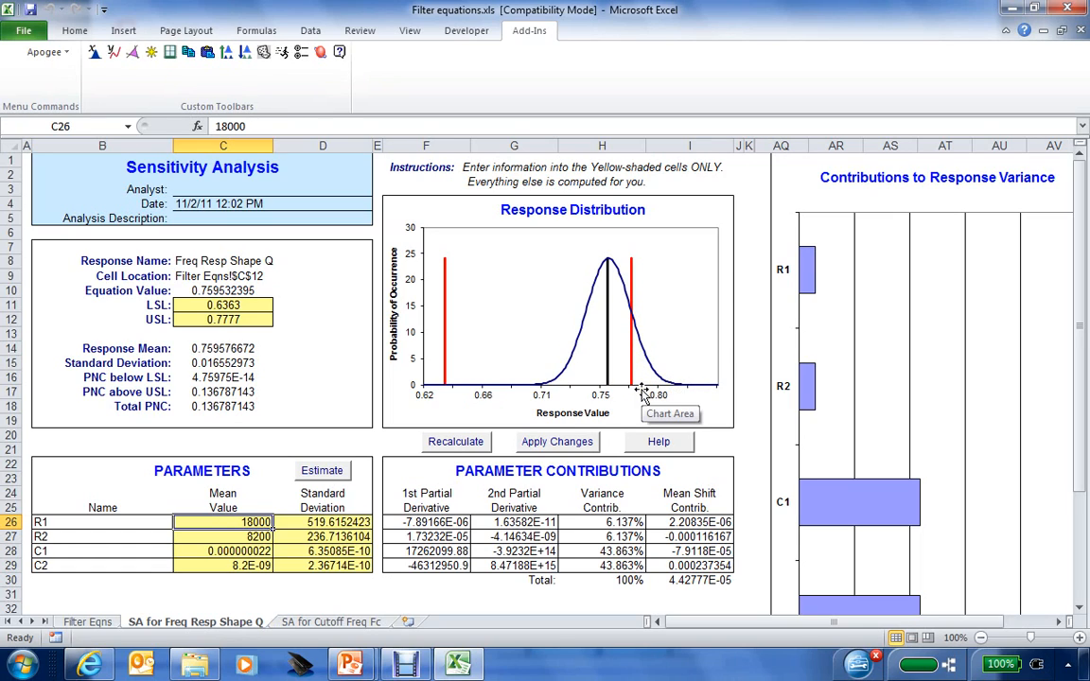
pyautogui.click(240, 407)
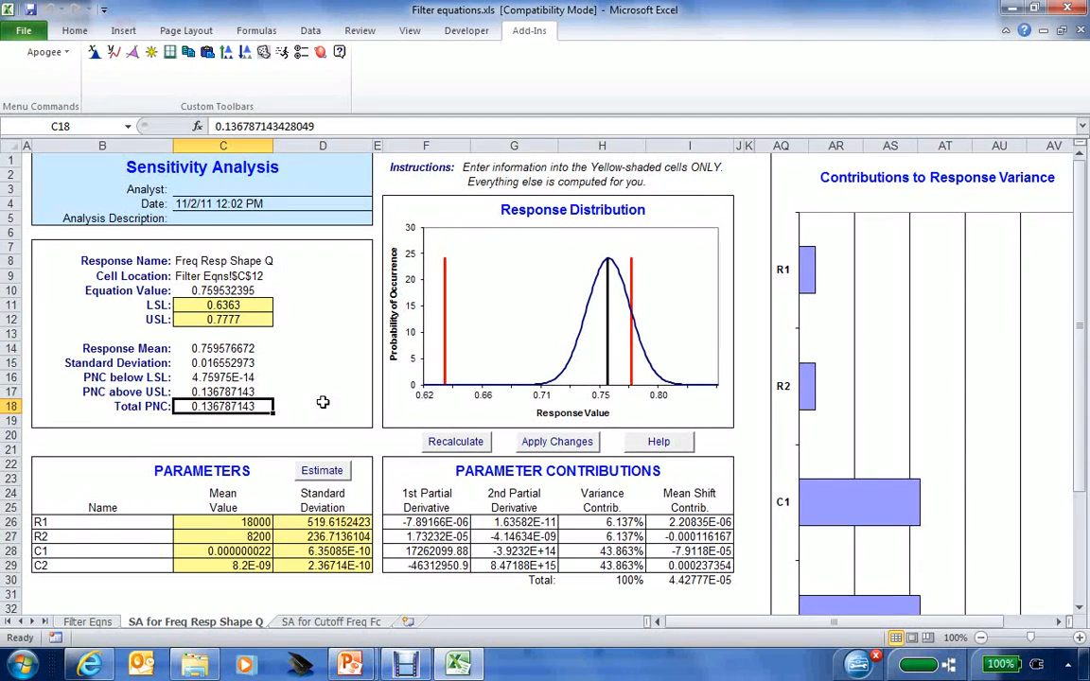
# On Filter Eqns, keep Apogee's Monte Carlo options at 5000 trials, Latin Hypercube sampling, sample size 100.
pyautogui.click(87, 620)
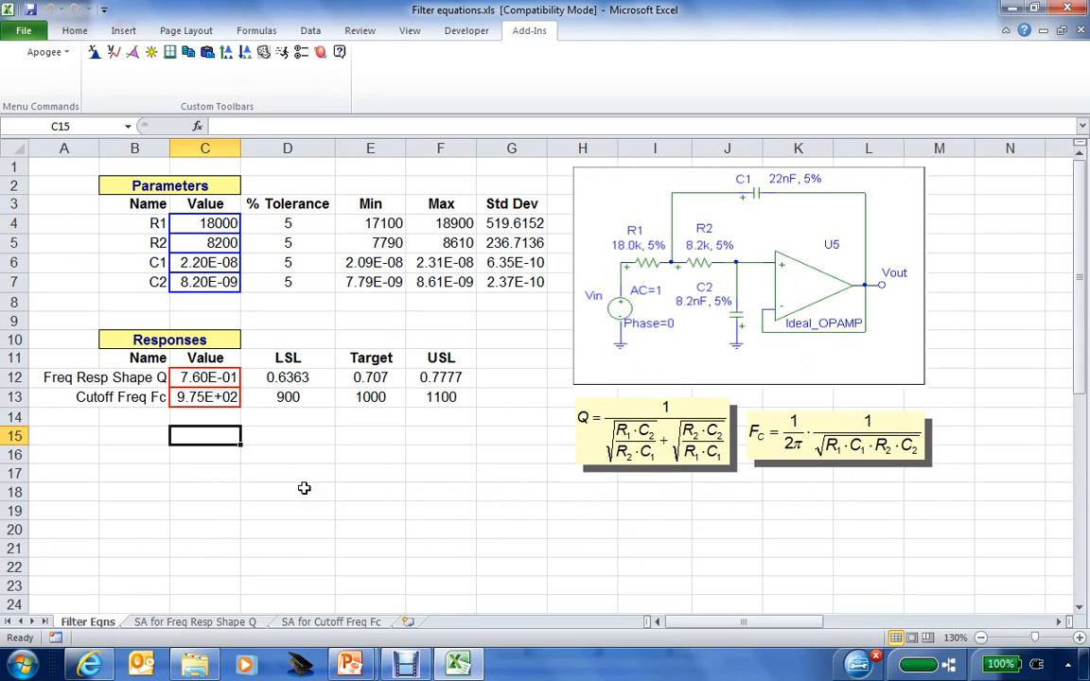
pyautogui.click(300, 53)
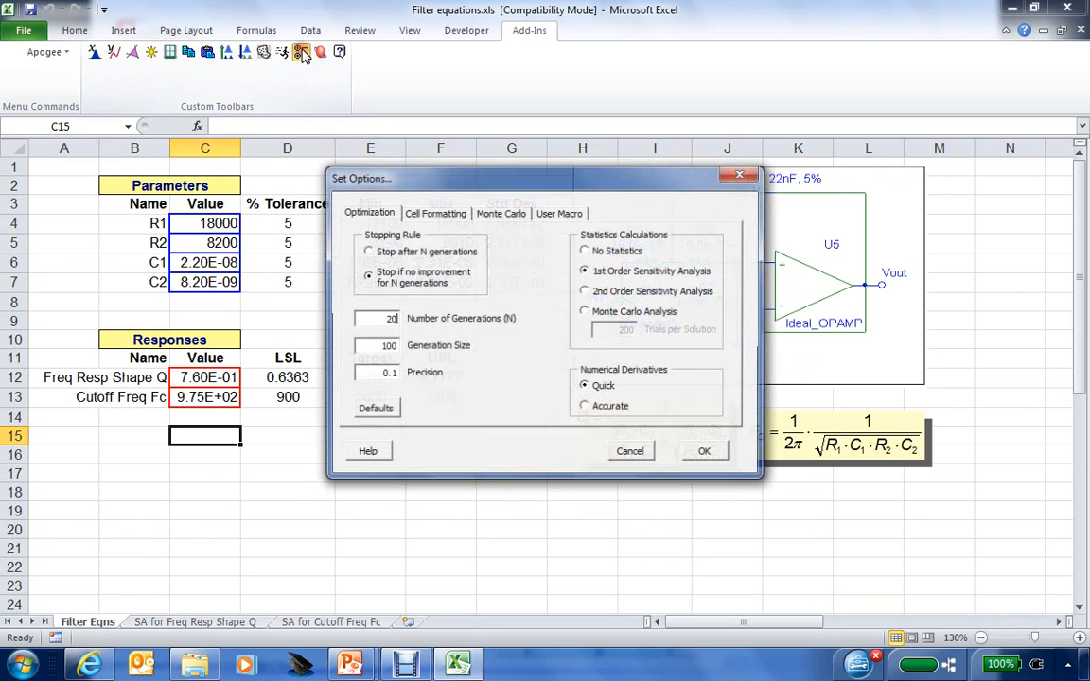
pyautogui.click(496, 215)
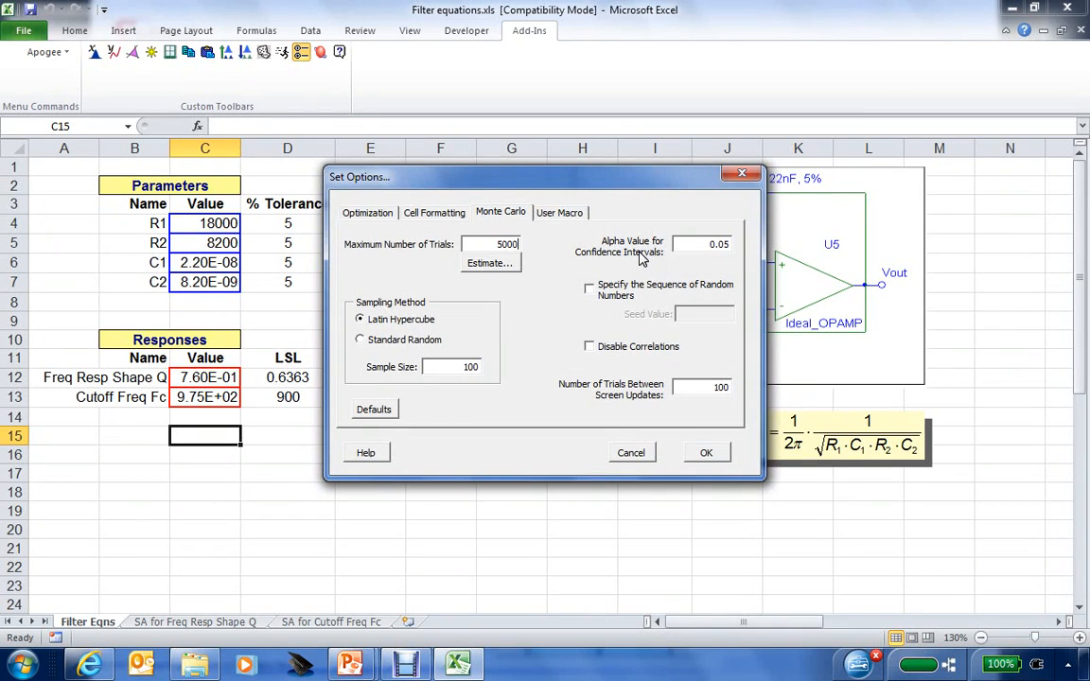
pyautogui.click(505, 270)
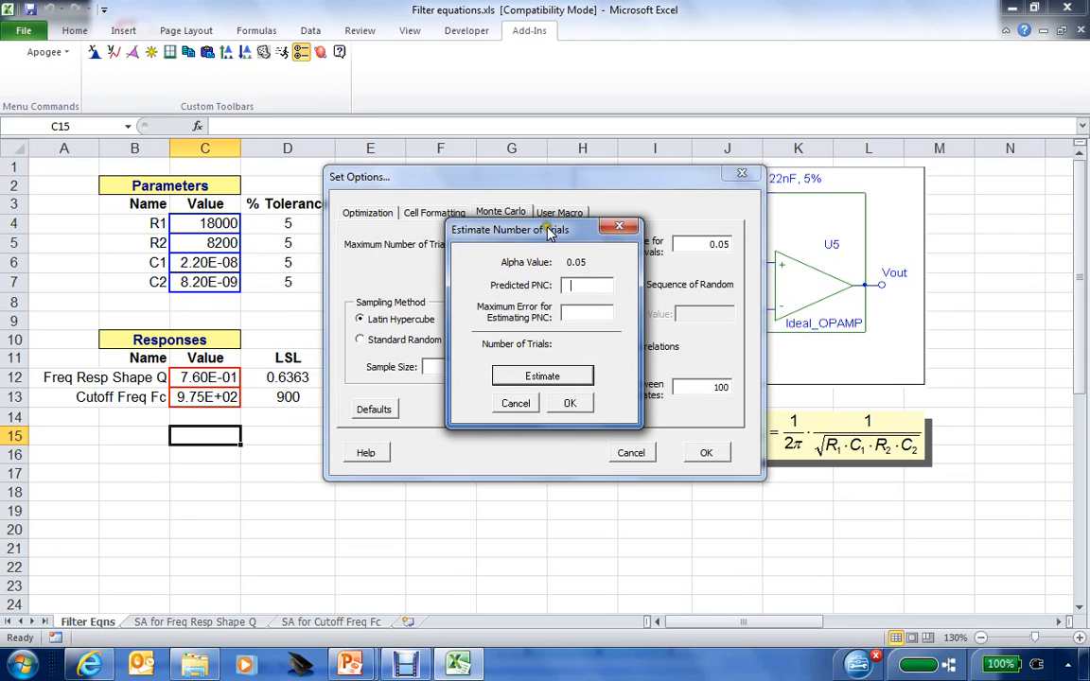
pyautogui.moveTo(551, 234); pyautogui.dragTo(669, 207)
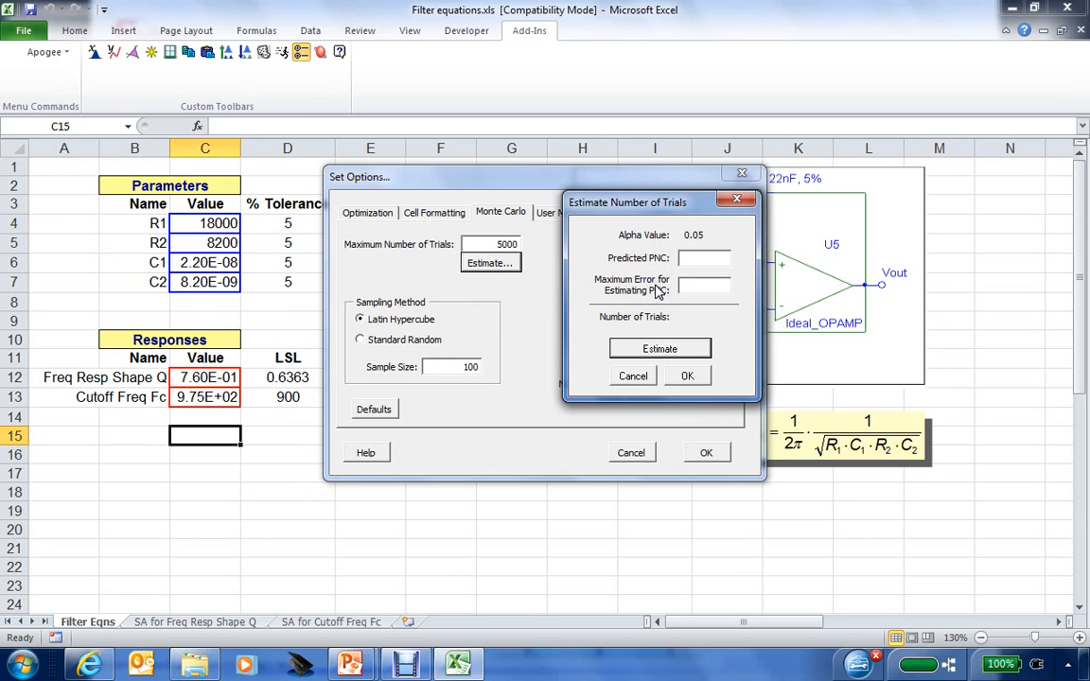
pyautogui.click(698, 259)
pyautogui.click(632, 377)
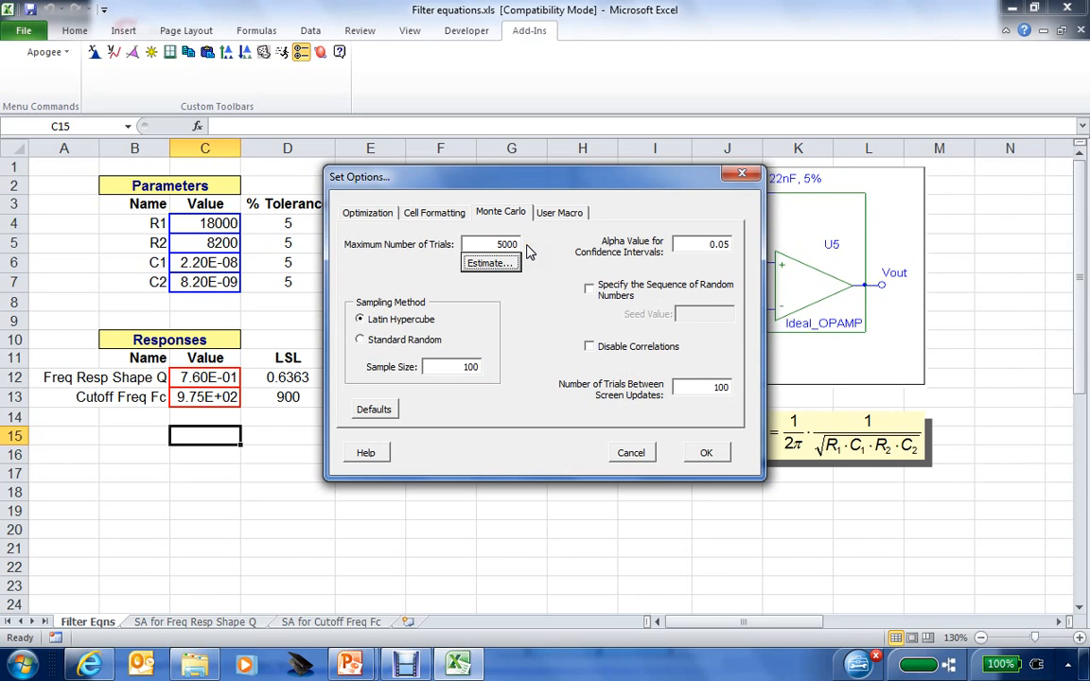
pyautogui.click(704, 453)
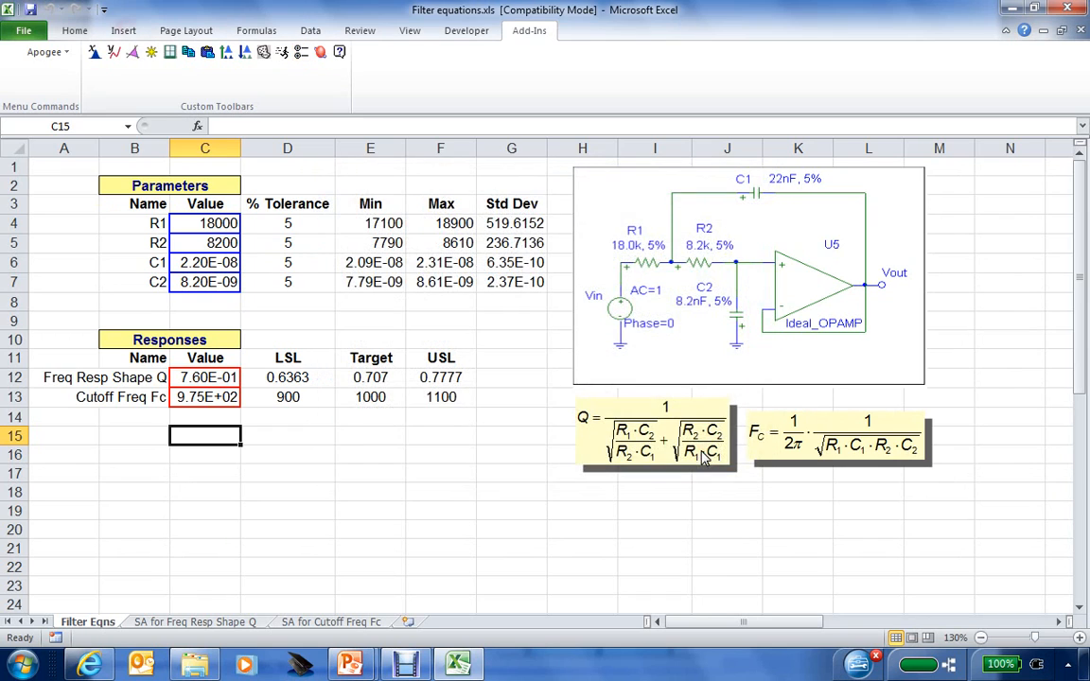
# Run the Apogee Monte Carlo simulation and create a results workbook, Book1, with the Q histogram.
pyautogui.click(264, 53)
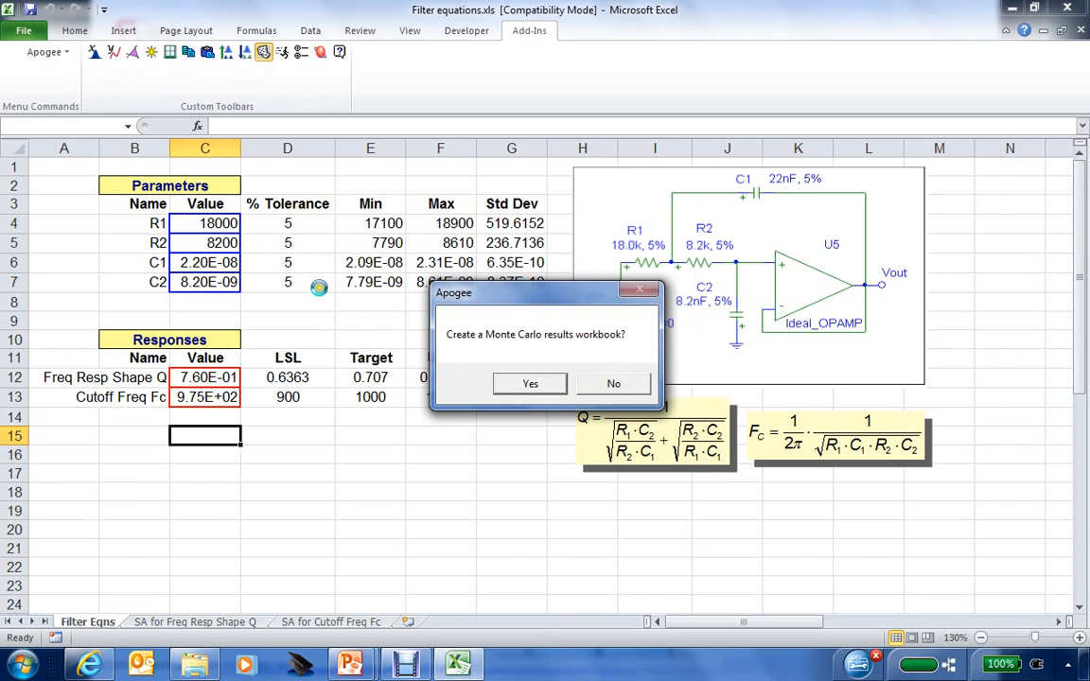
pyautogui.click(528, 385)
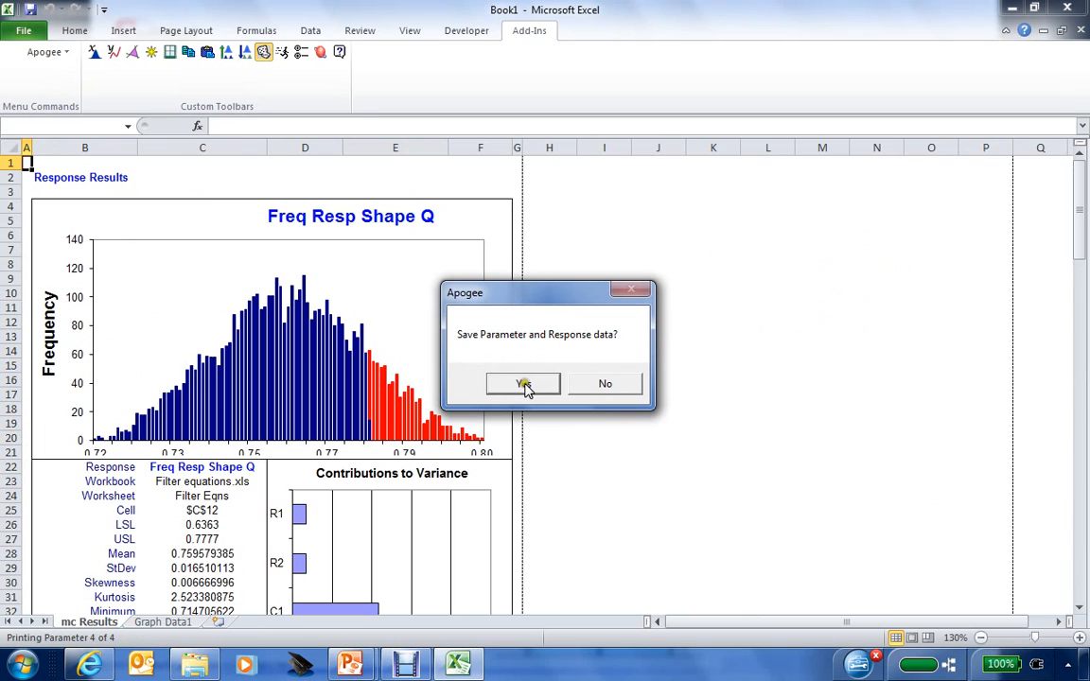
# Save the parameter and response data to an MC Data1 sheet.
pyautogui.click(526, 386)
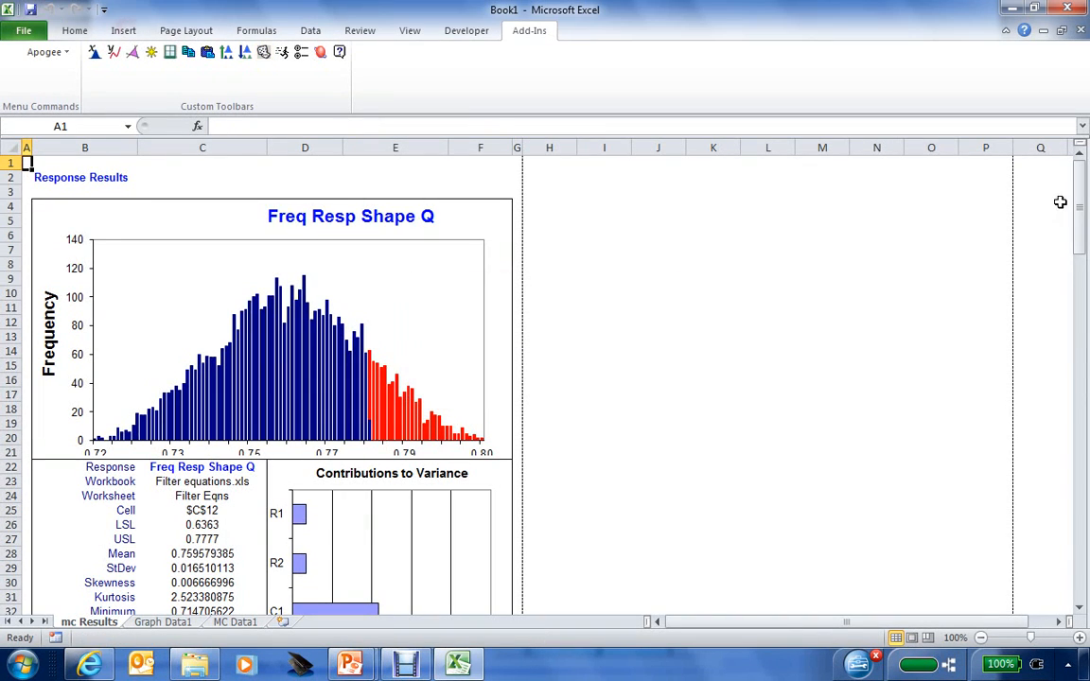
pyautogui.moveTo(1082, 204); pyautogui.dragTo(1084, 217)
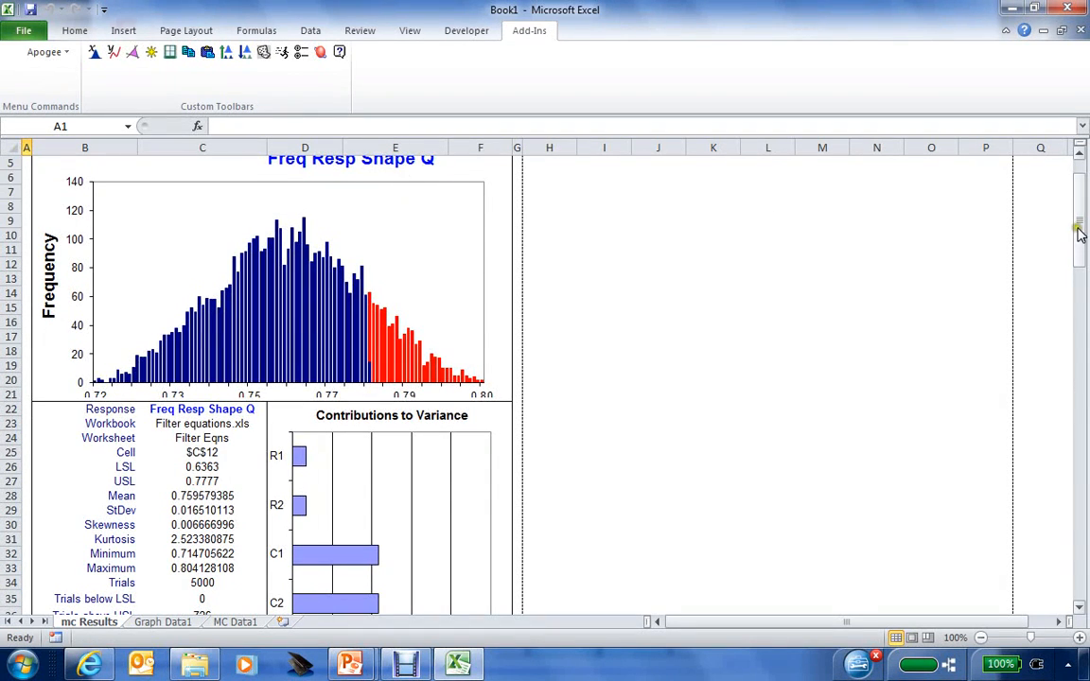
pyautogui.moveTo(1080, 233); pyautogui.dragTo(1081, 256)
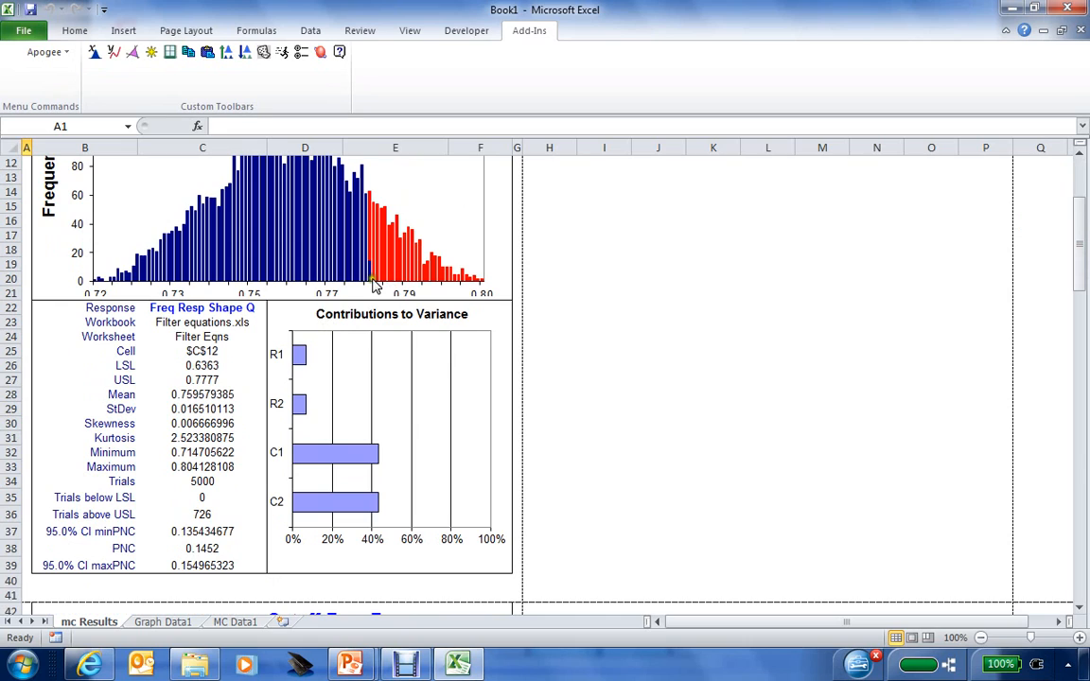
# Review Q's results: USL 0.7777, LSL 0.6363, 5000 trials, 726 above USL, PNC 0.1452 with confidence bounds.
pyautogui.click(194, 380)
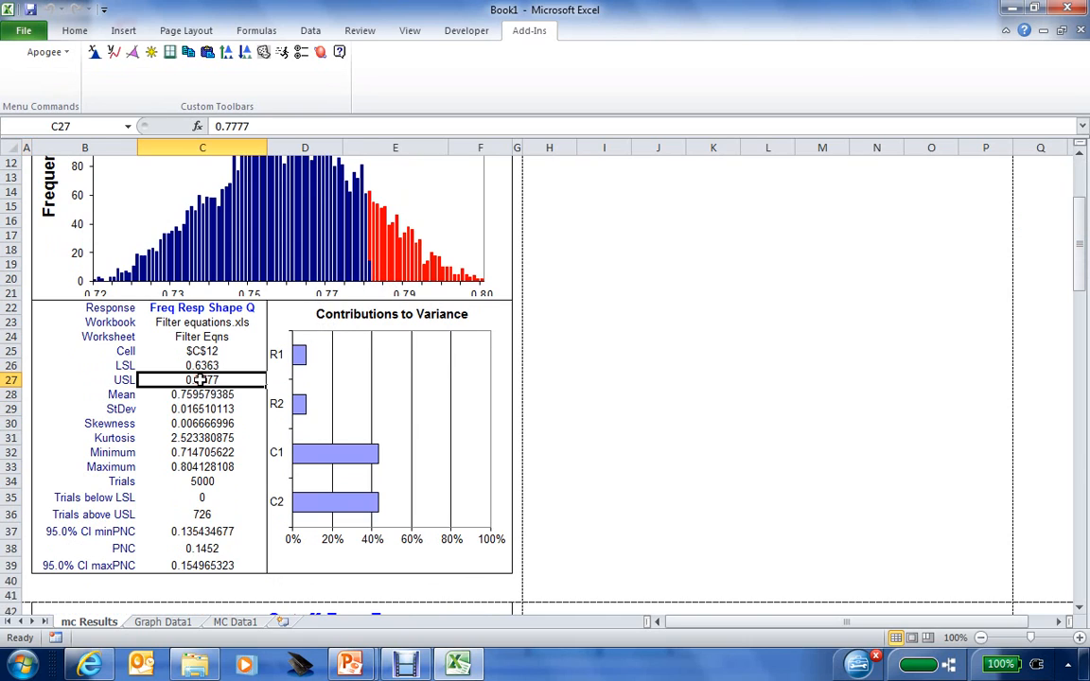
pyautogui.click(210, 366)
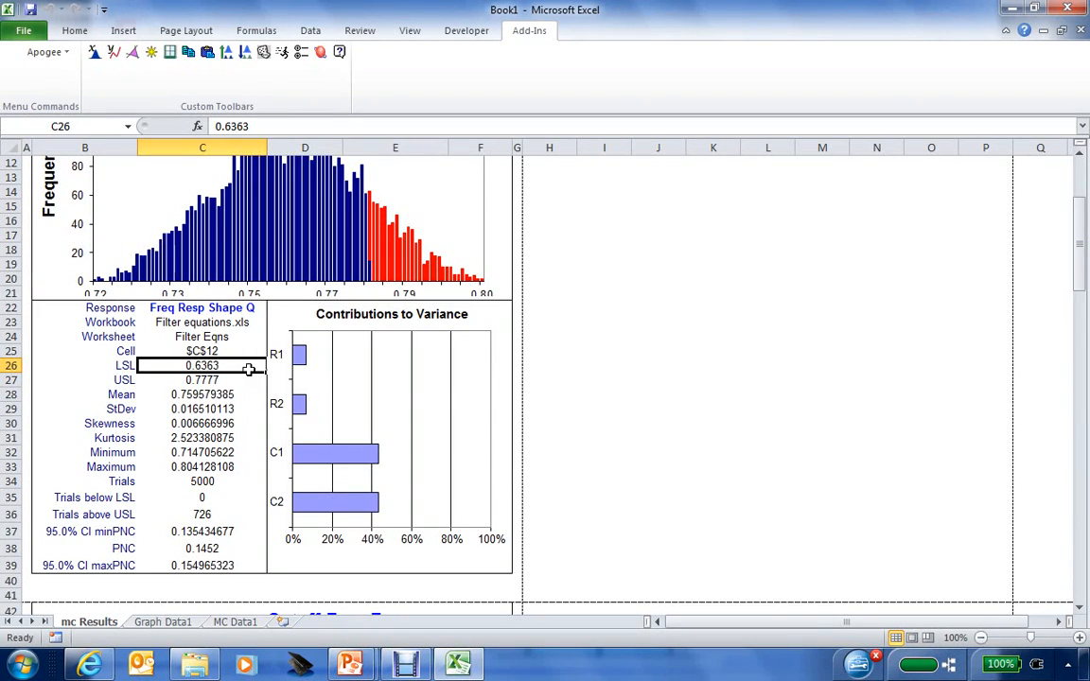
pyautogui.click(203, 481)
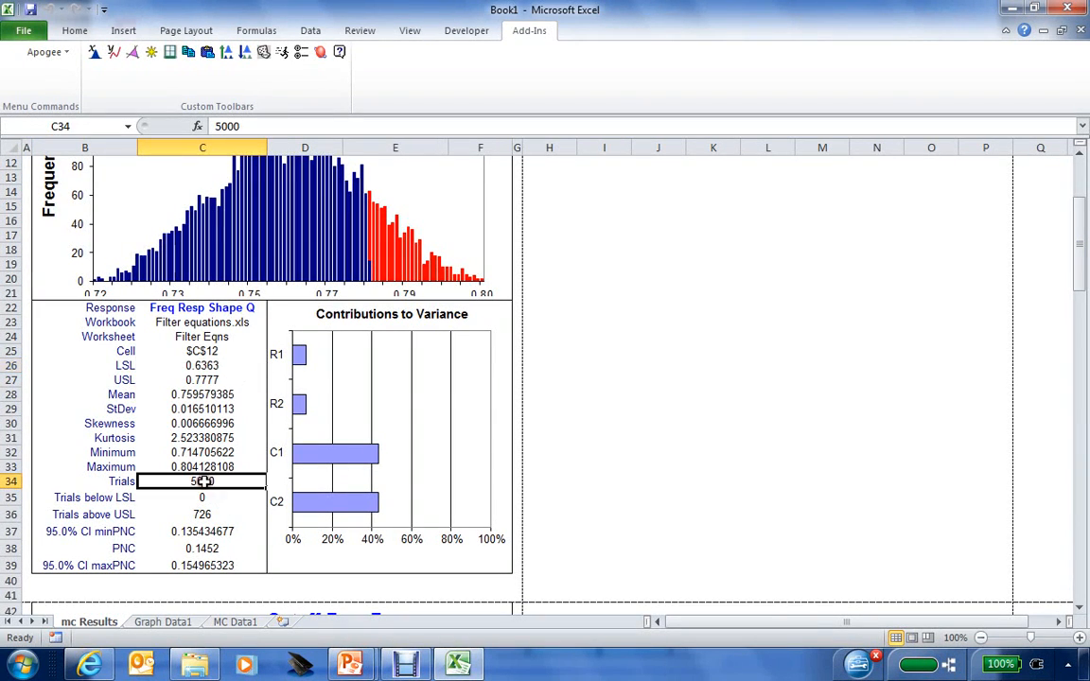
pyautogui.click(210, 516)
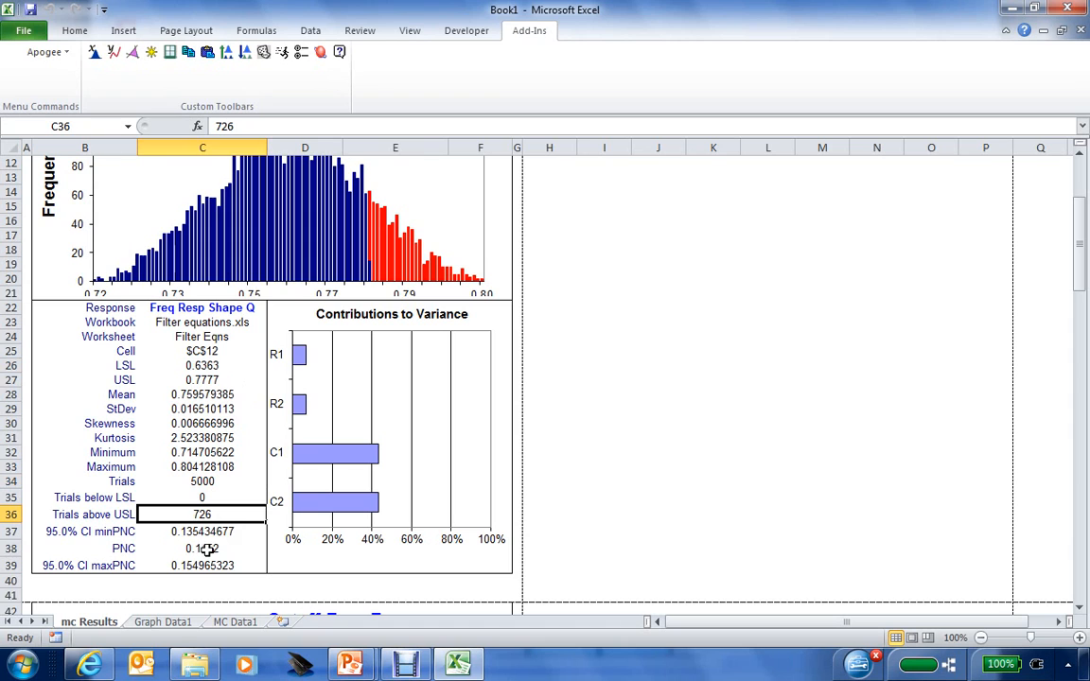
pyautogui.click(215, 551)
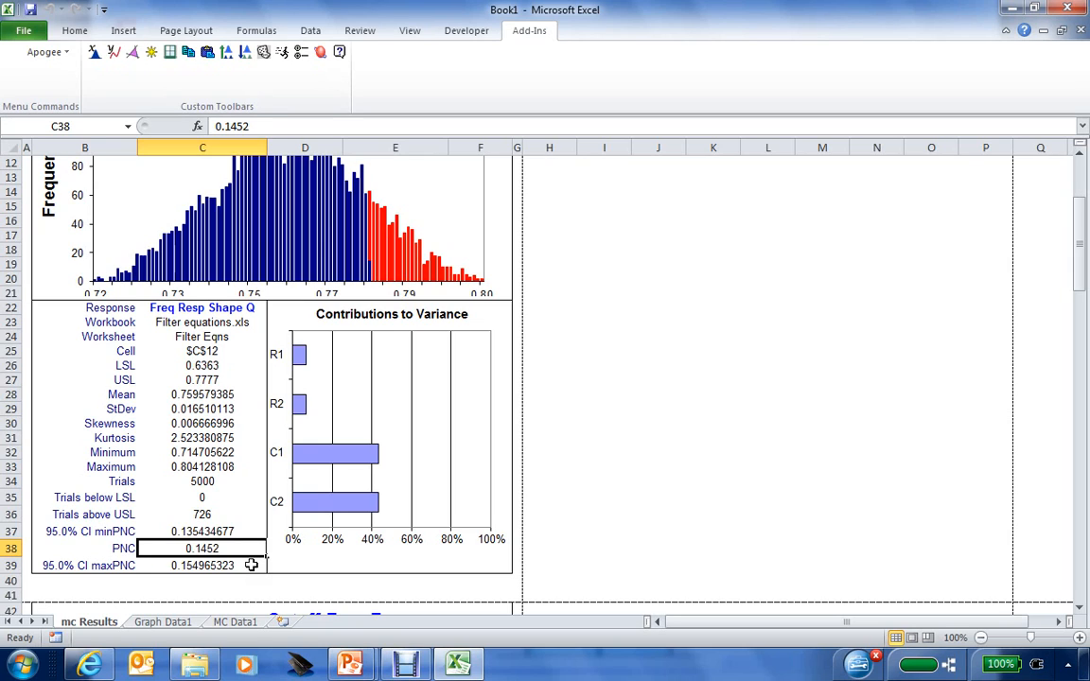
pyautogui.click(236, 532)
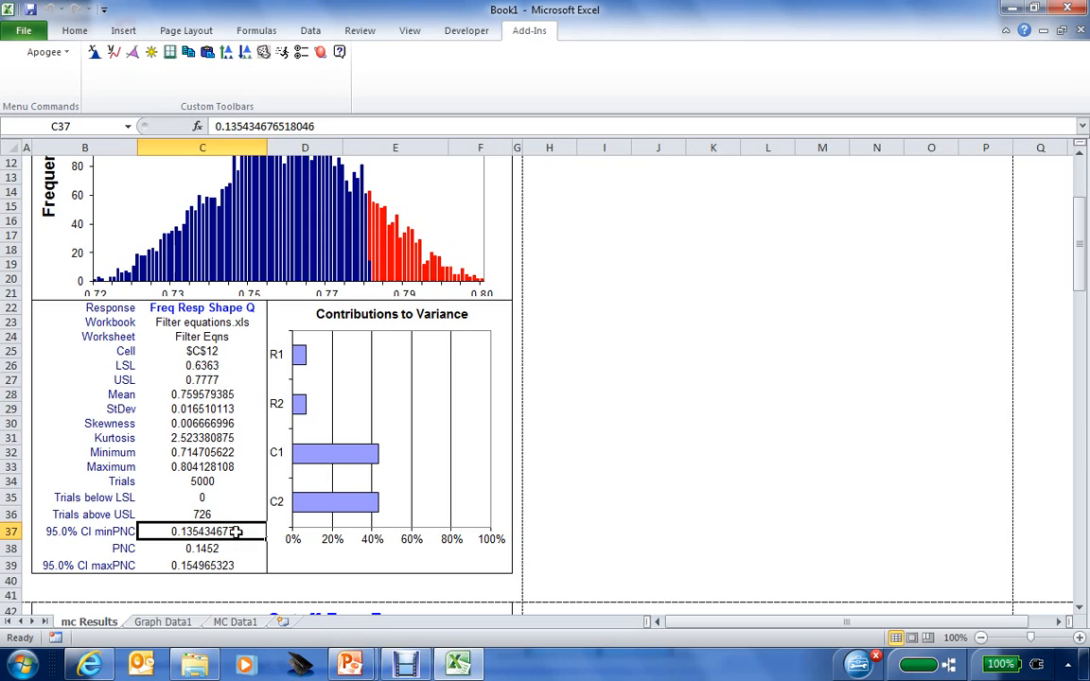
pyautogui.click(216, 566)
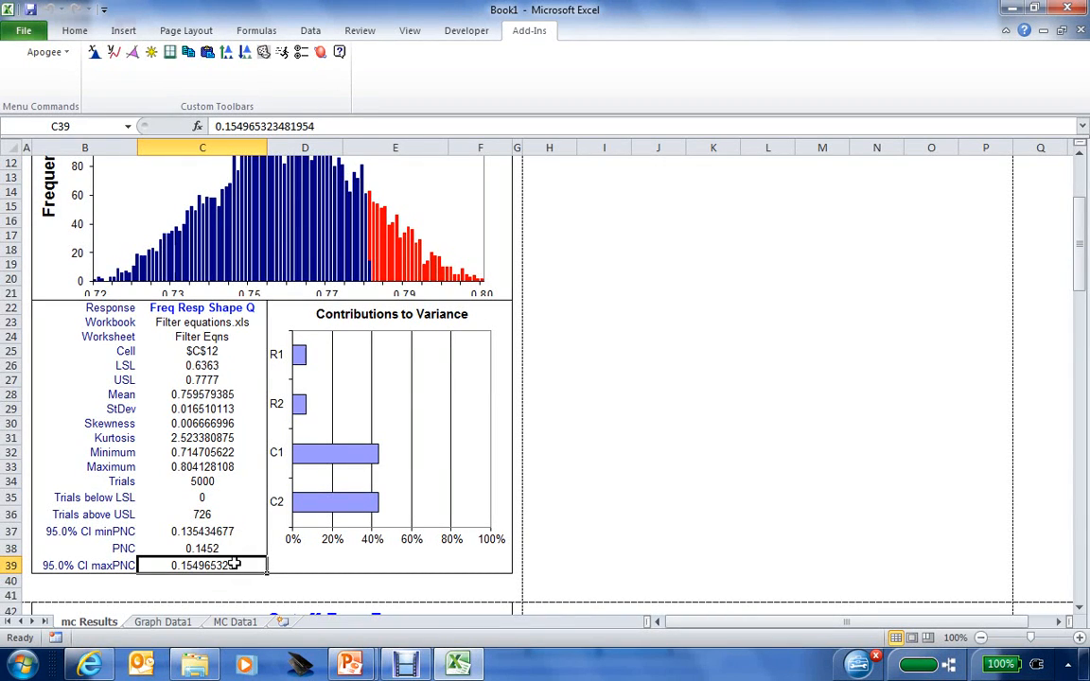
pyautogui.click(237, 548)
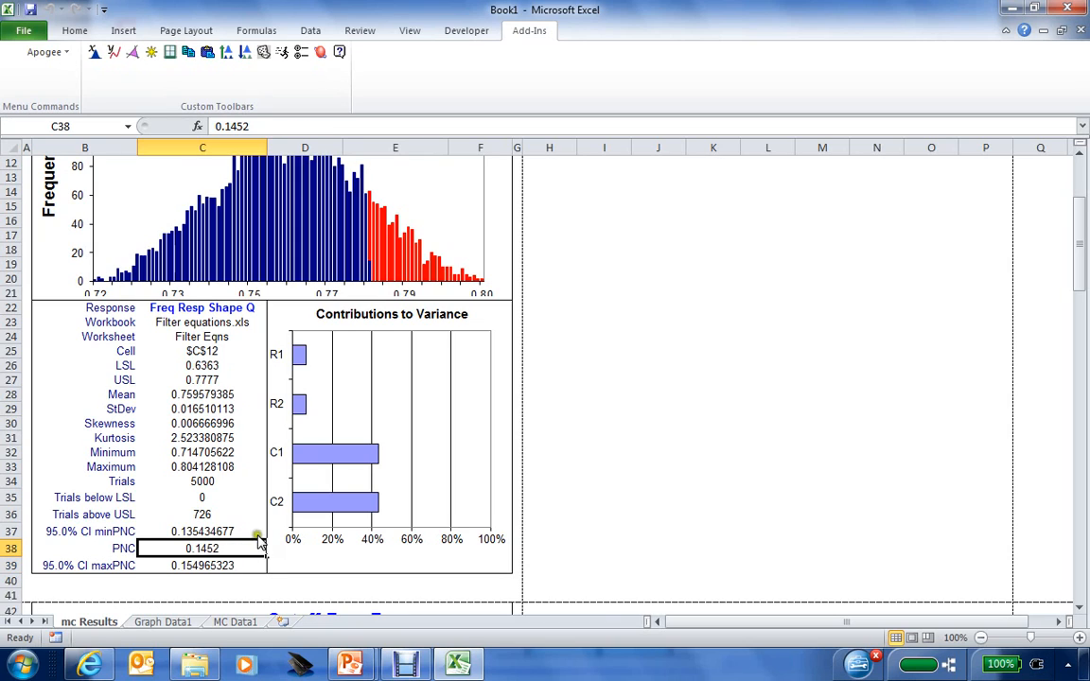
pyautogui.moveTo(1083, 242); pyautogui.dragTo(1084, 376)
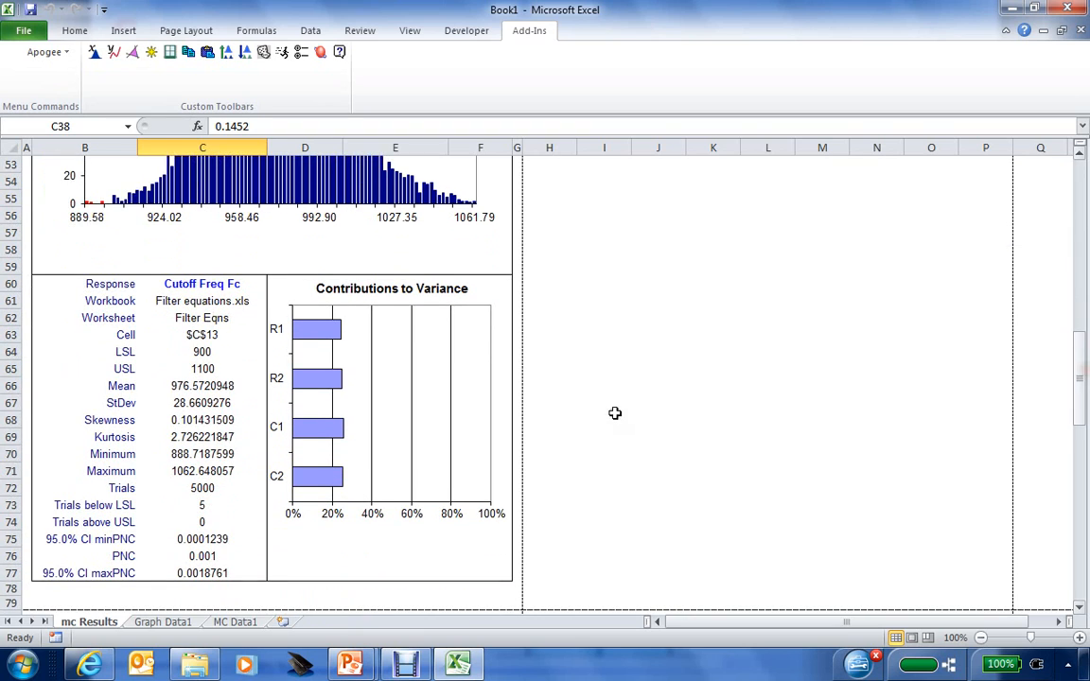
# Check the Fc statistics: 5000 trials, 5 below LSL, 0 above USL, PNC 0.001.
pyautogui.click(192, 487)
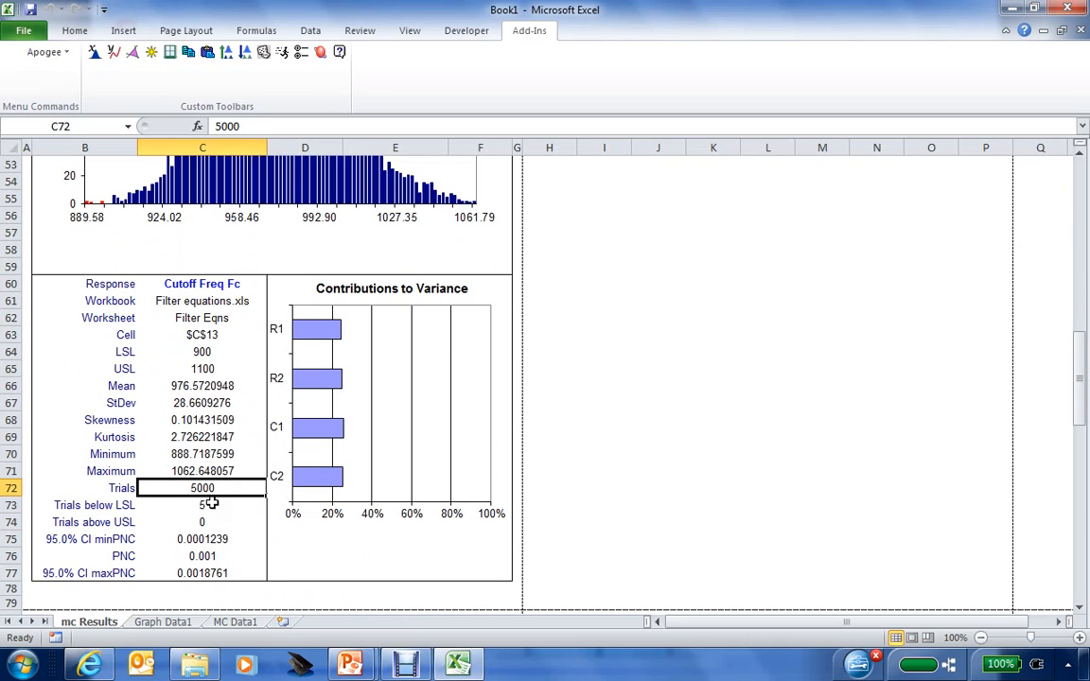
pyautogui.click(206, 506)
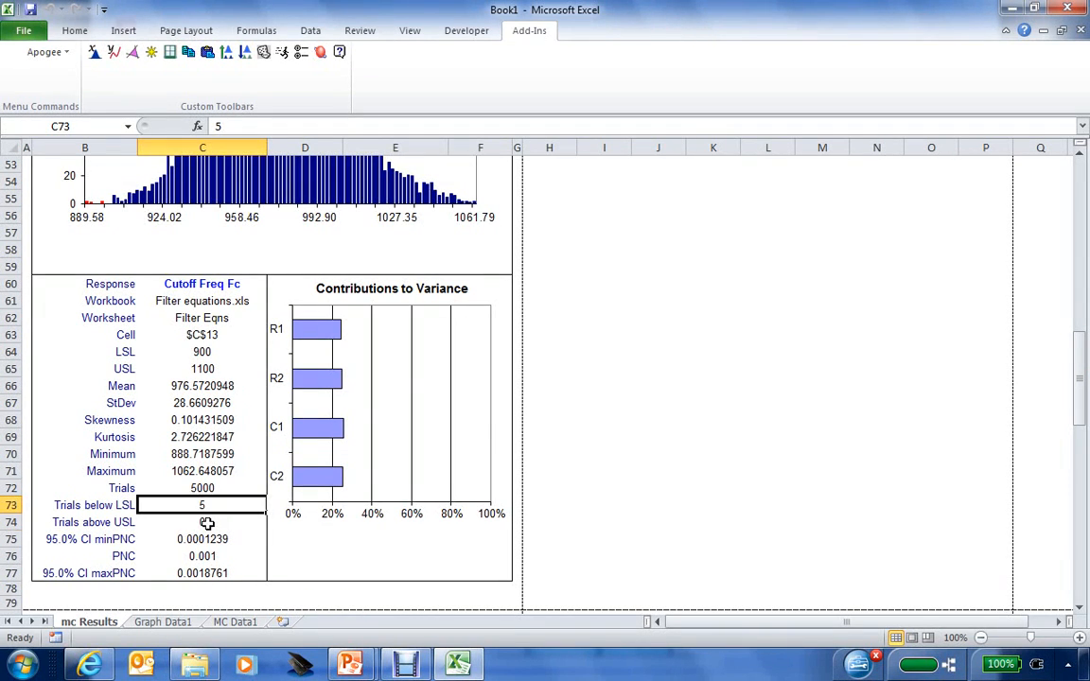
pyautogui.click(207, 523)
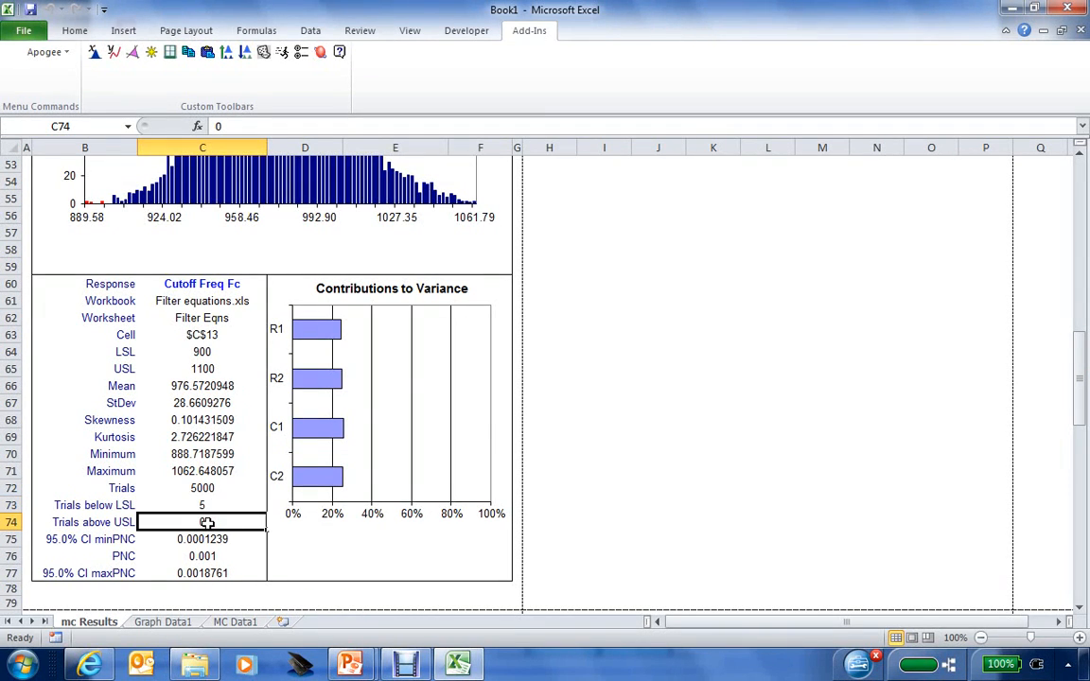
pyautogui.click(208, 555)
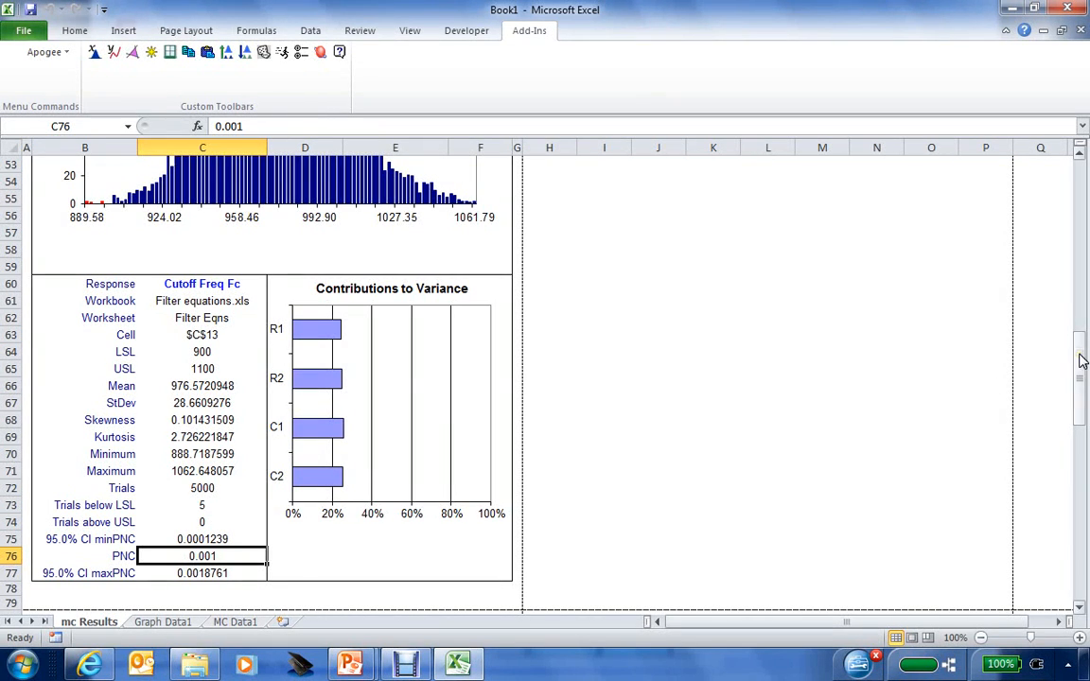
# Scroll through the rest of the report, then minimize Excel to reveal the Apogee example slide.
pyautogui.moveTo(1082, 360); pyautogui.dragTo(1083, 531)
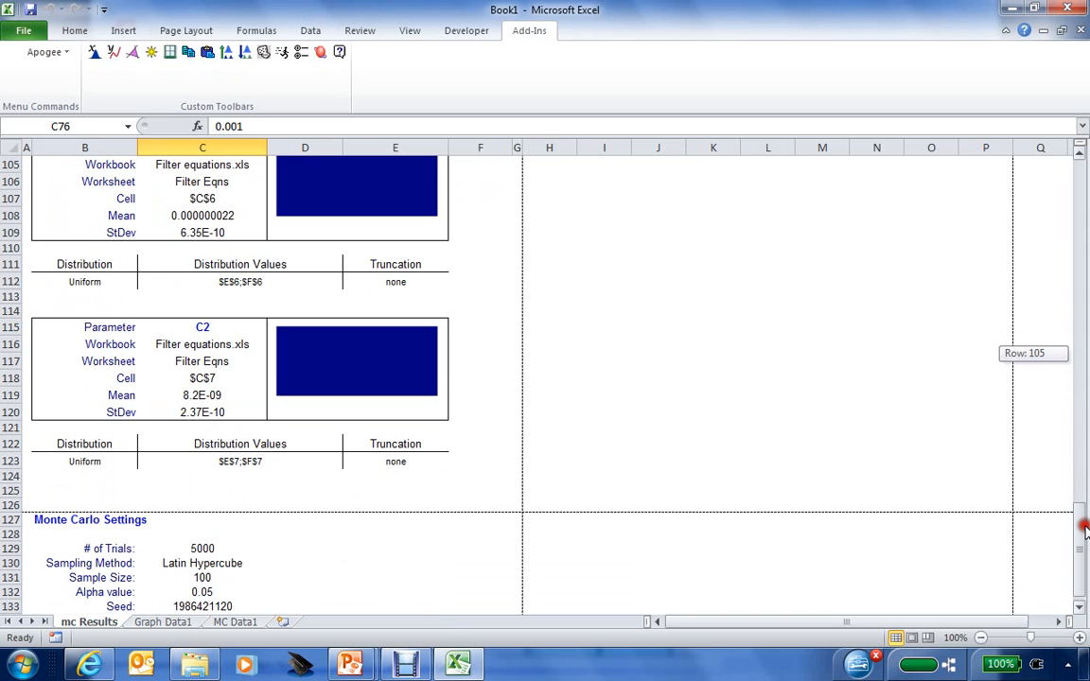
pyautogui.moveTo(1084, 530); pyautogui.dragTo(1070, 190)
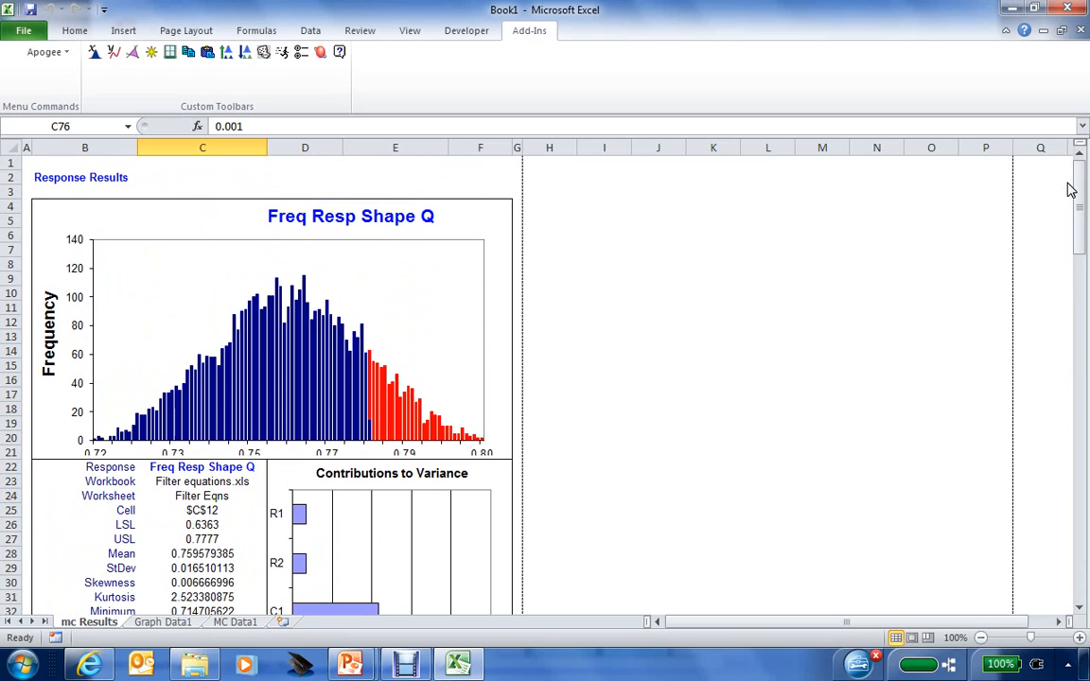
pyautogui.click(1011, 11)
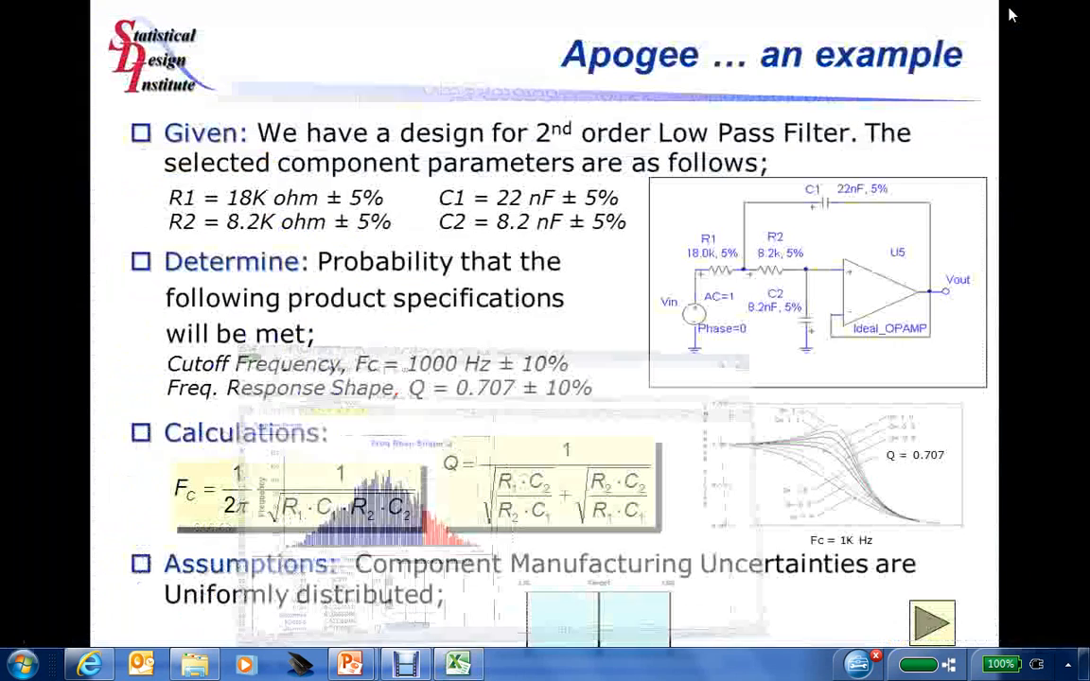